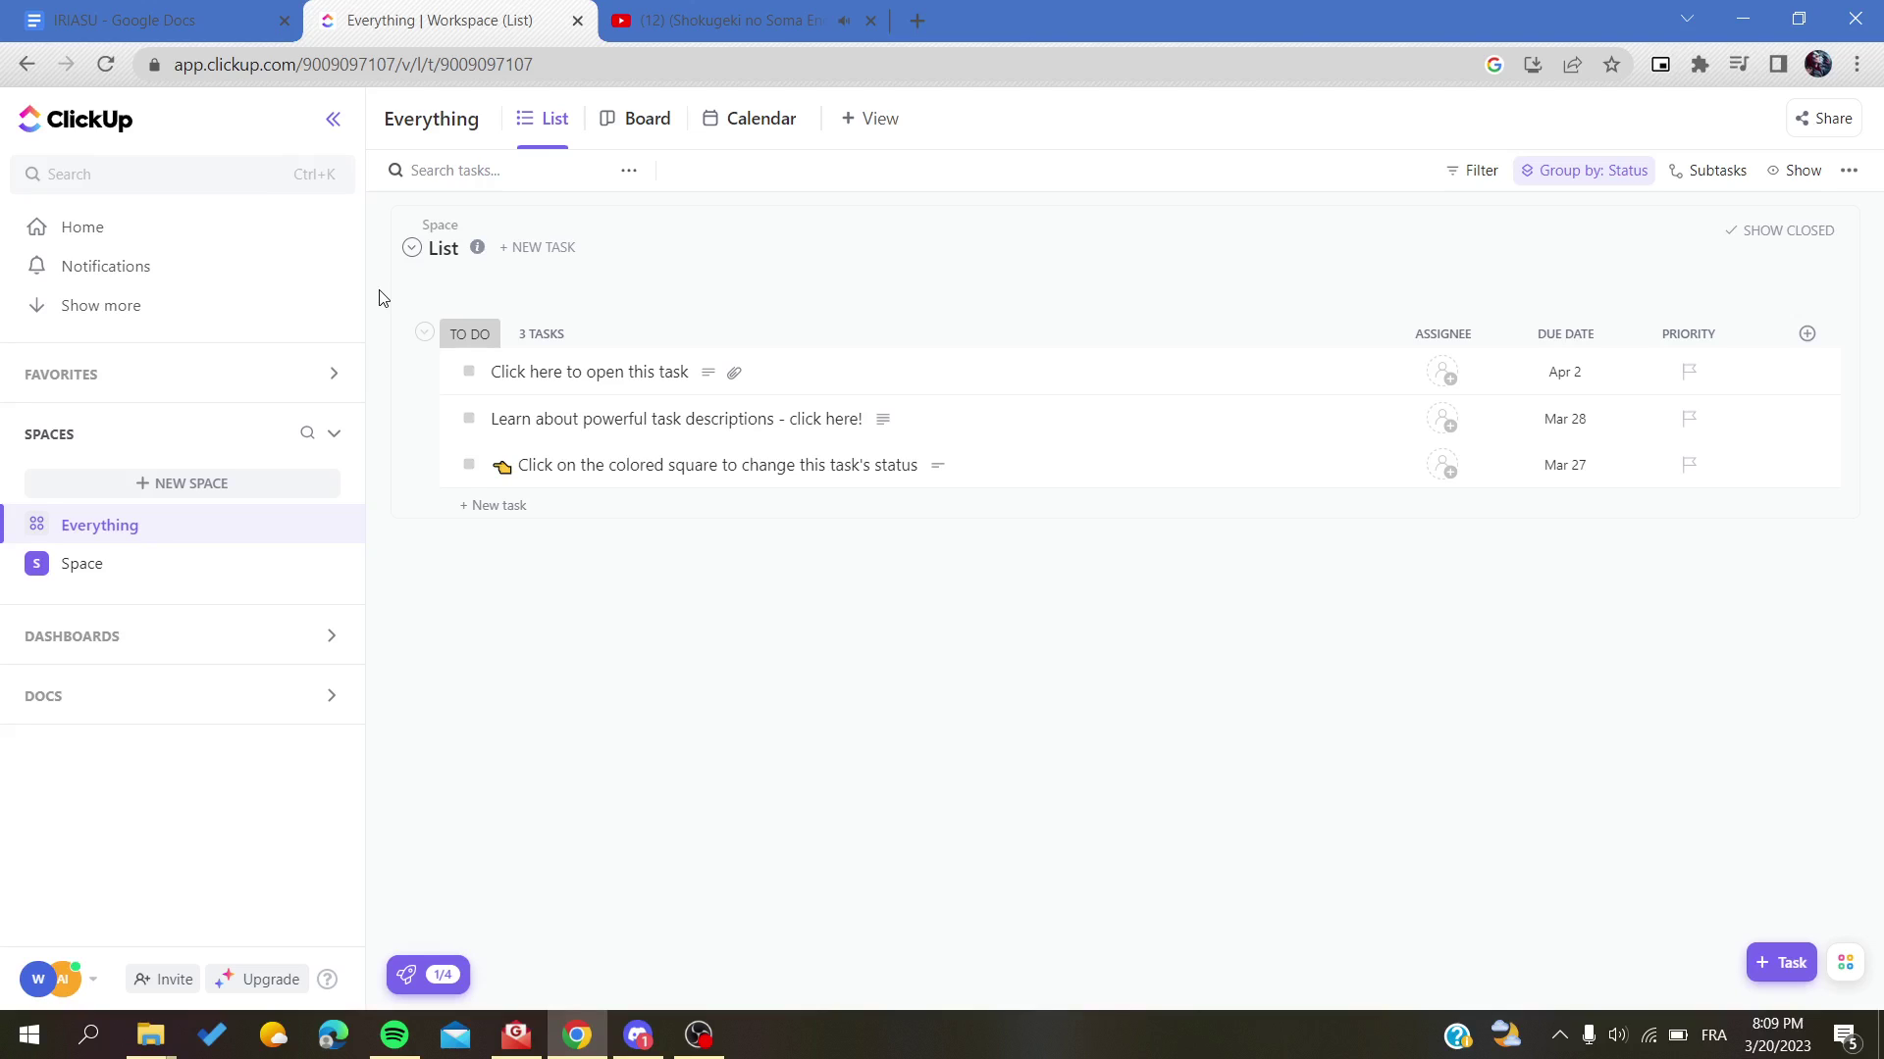
Step: Expand Space in the sidebar and open its List to show its to-do and Complete tasks
drag(154, 64, 351, 69)
click(352, 67)
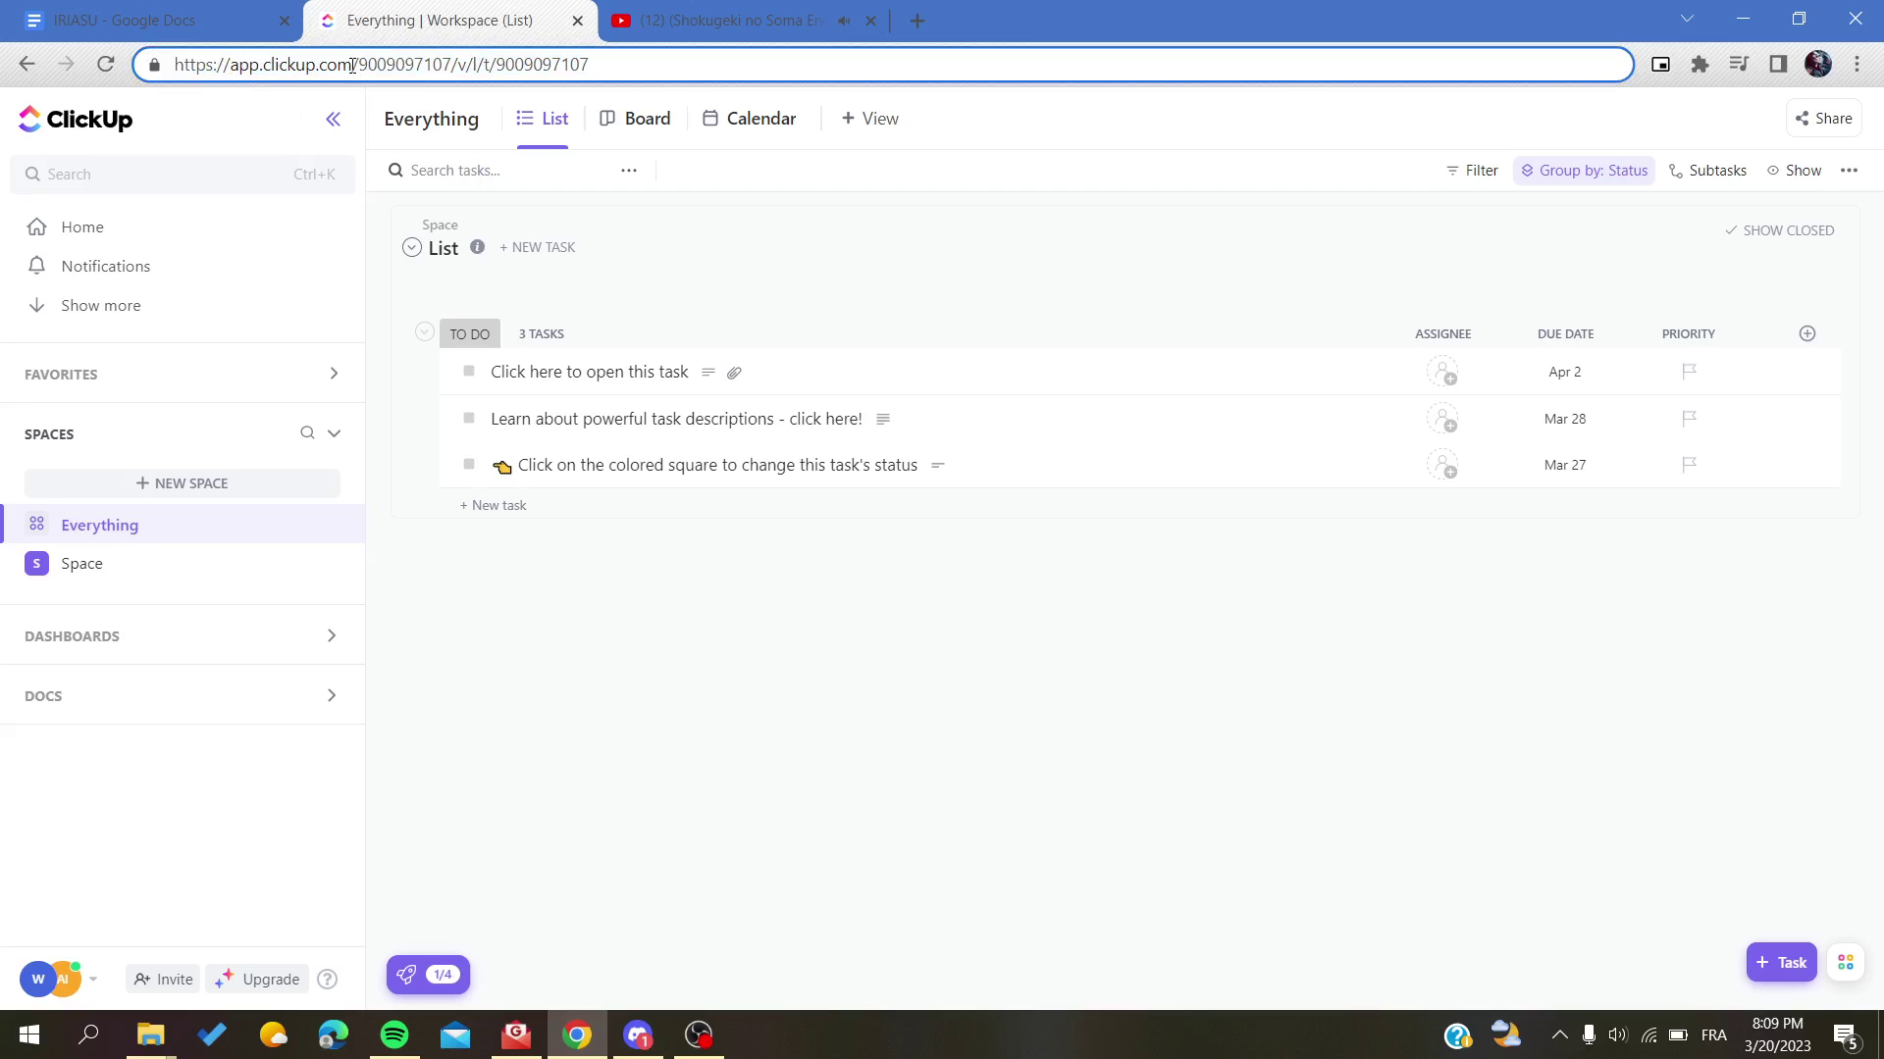
click(1207, 127)
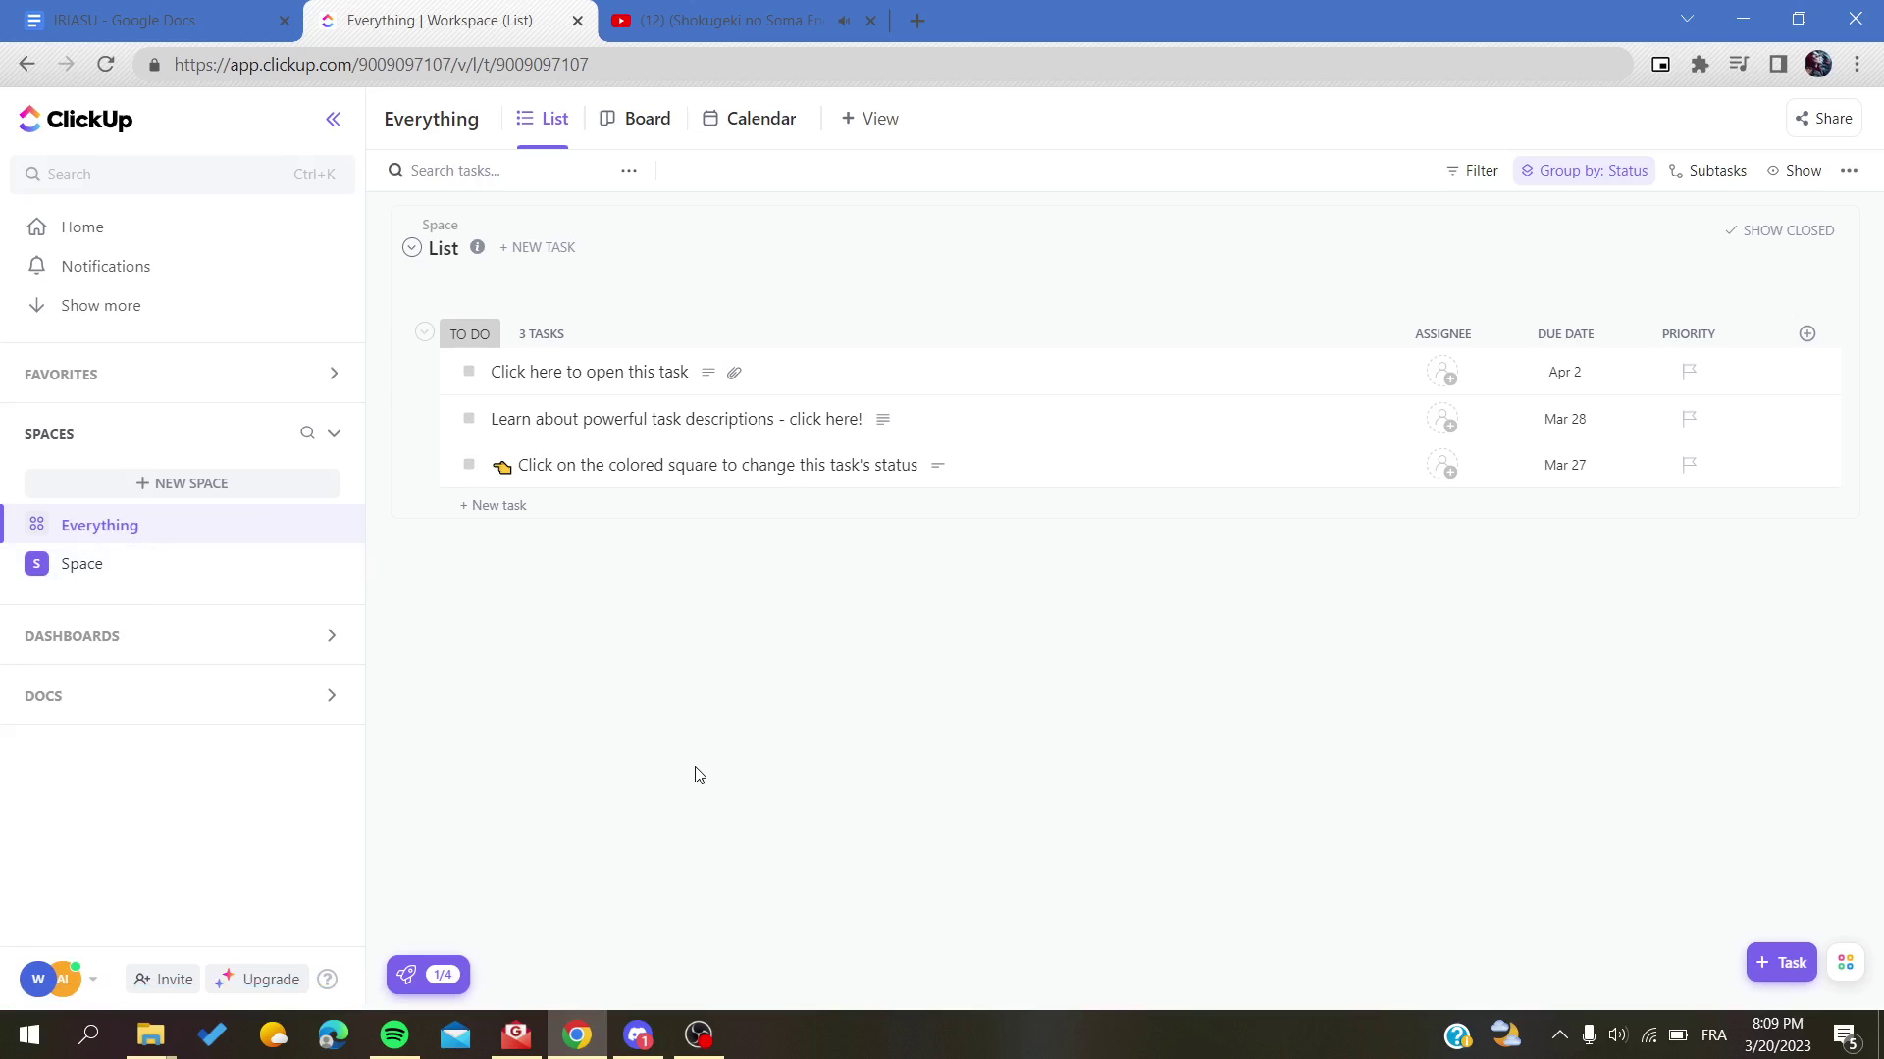
click(15, 566)
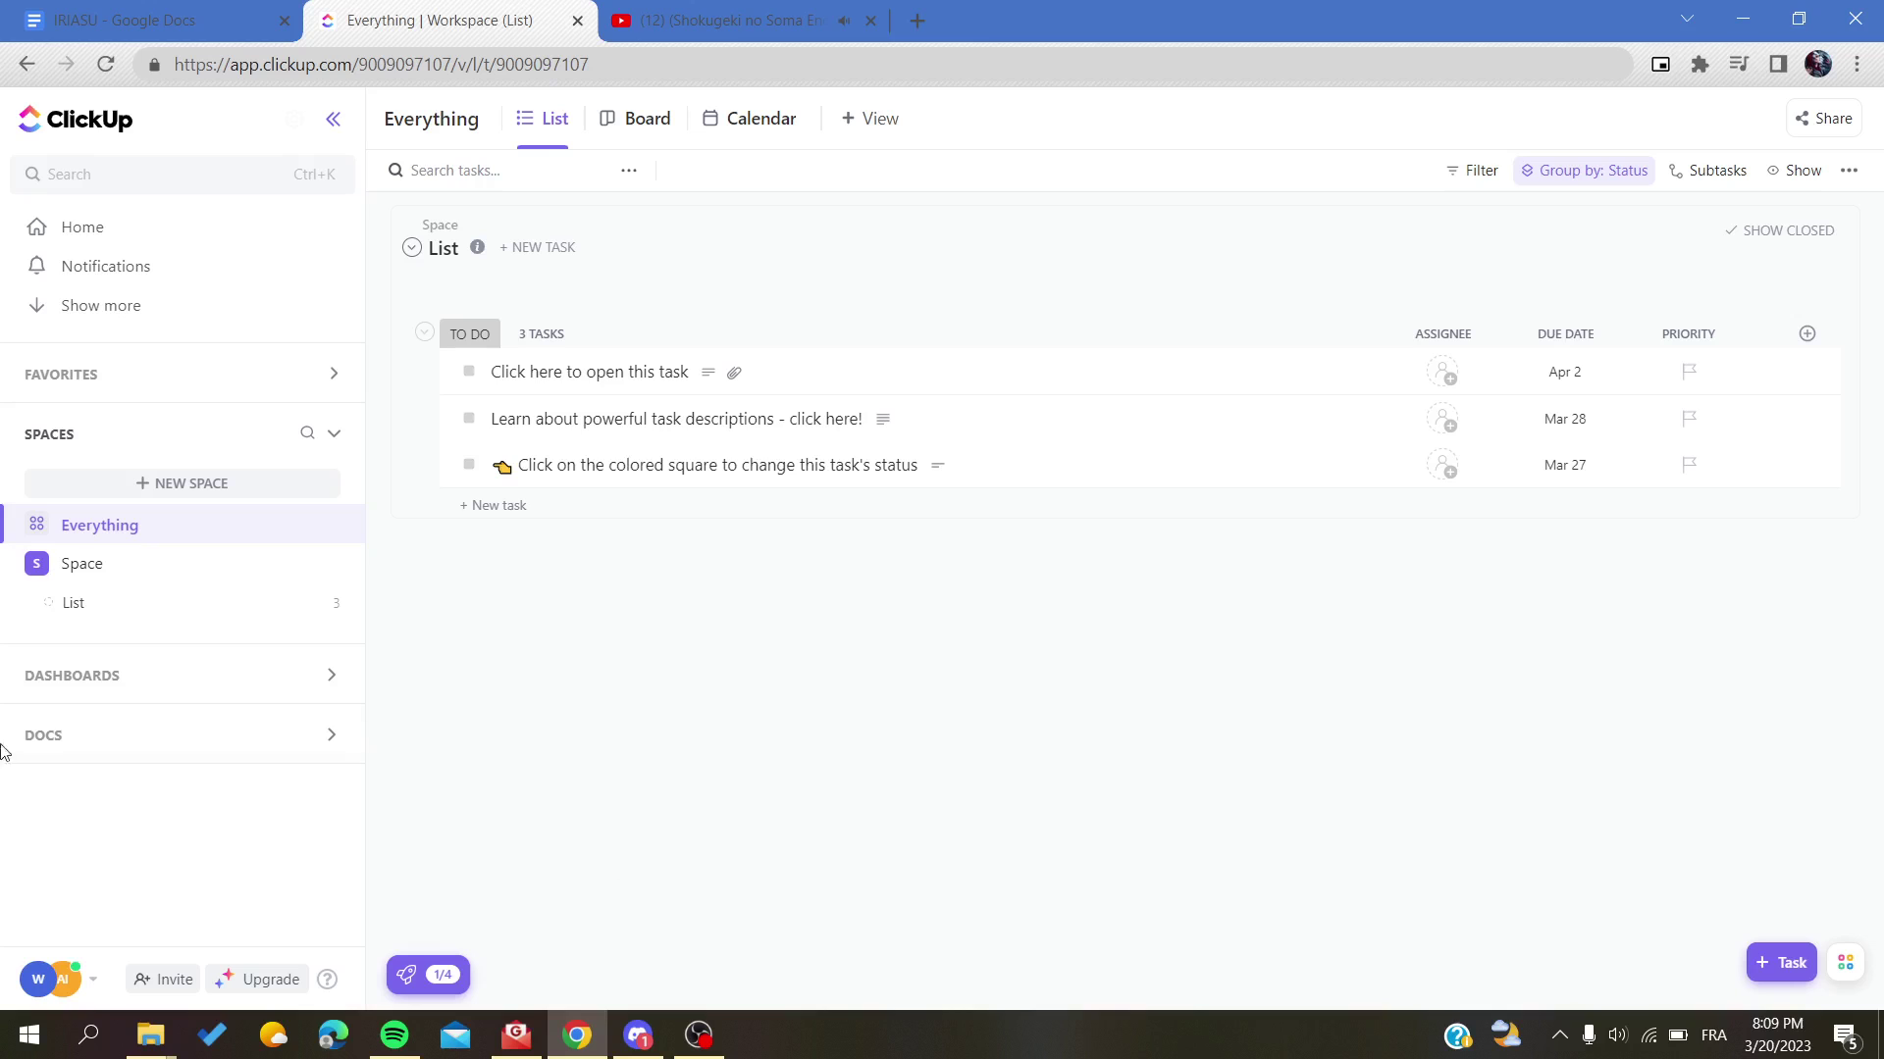
click(83, 610)
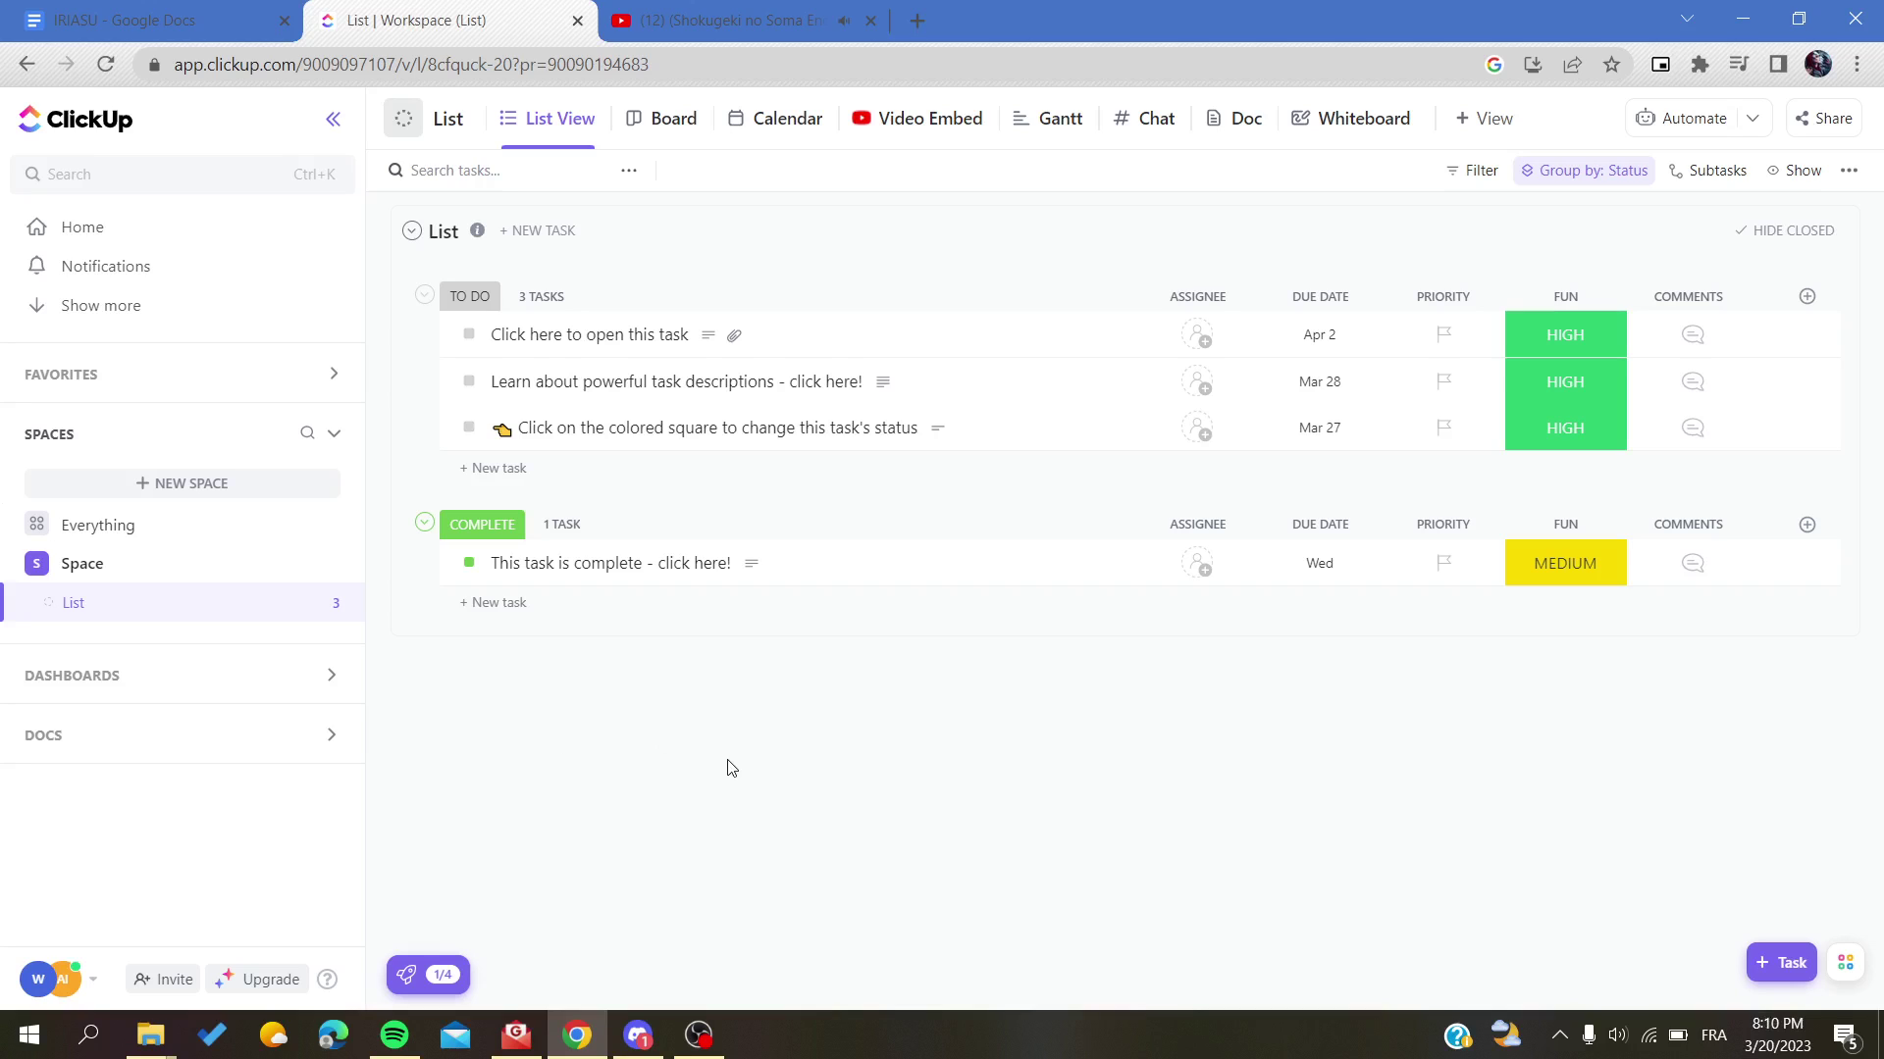
Step: Open Export view from the List's view settings and choose All columns in CSV format
click(1851, 173)
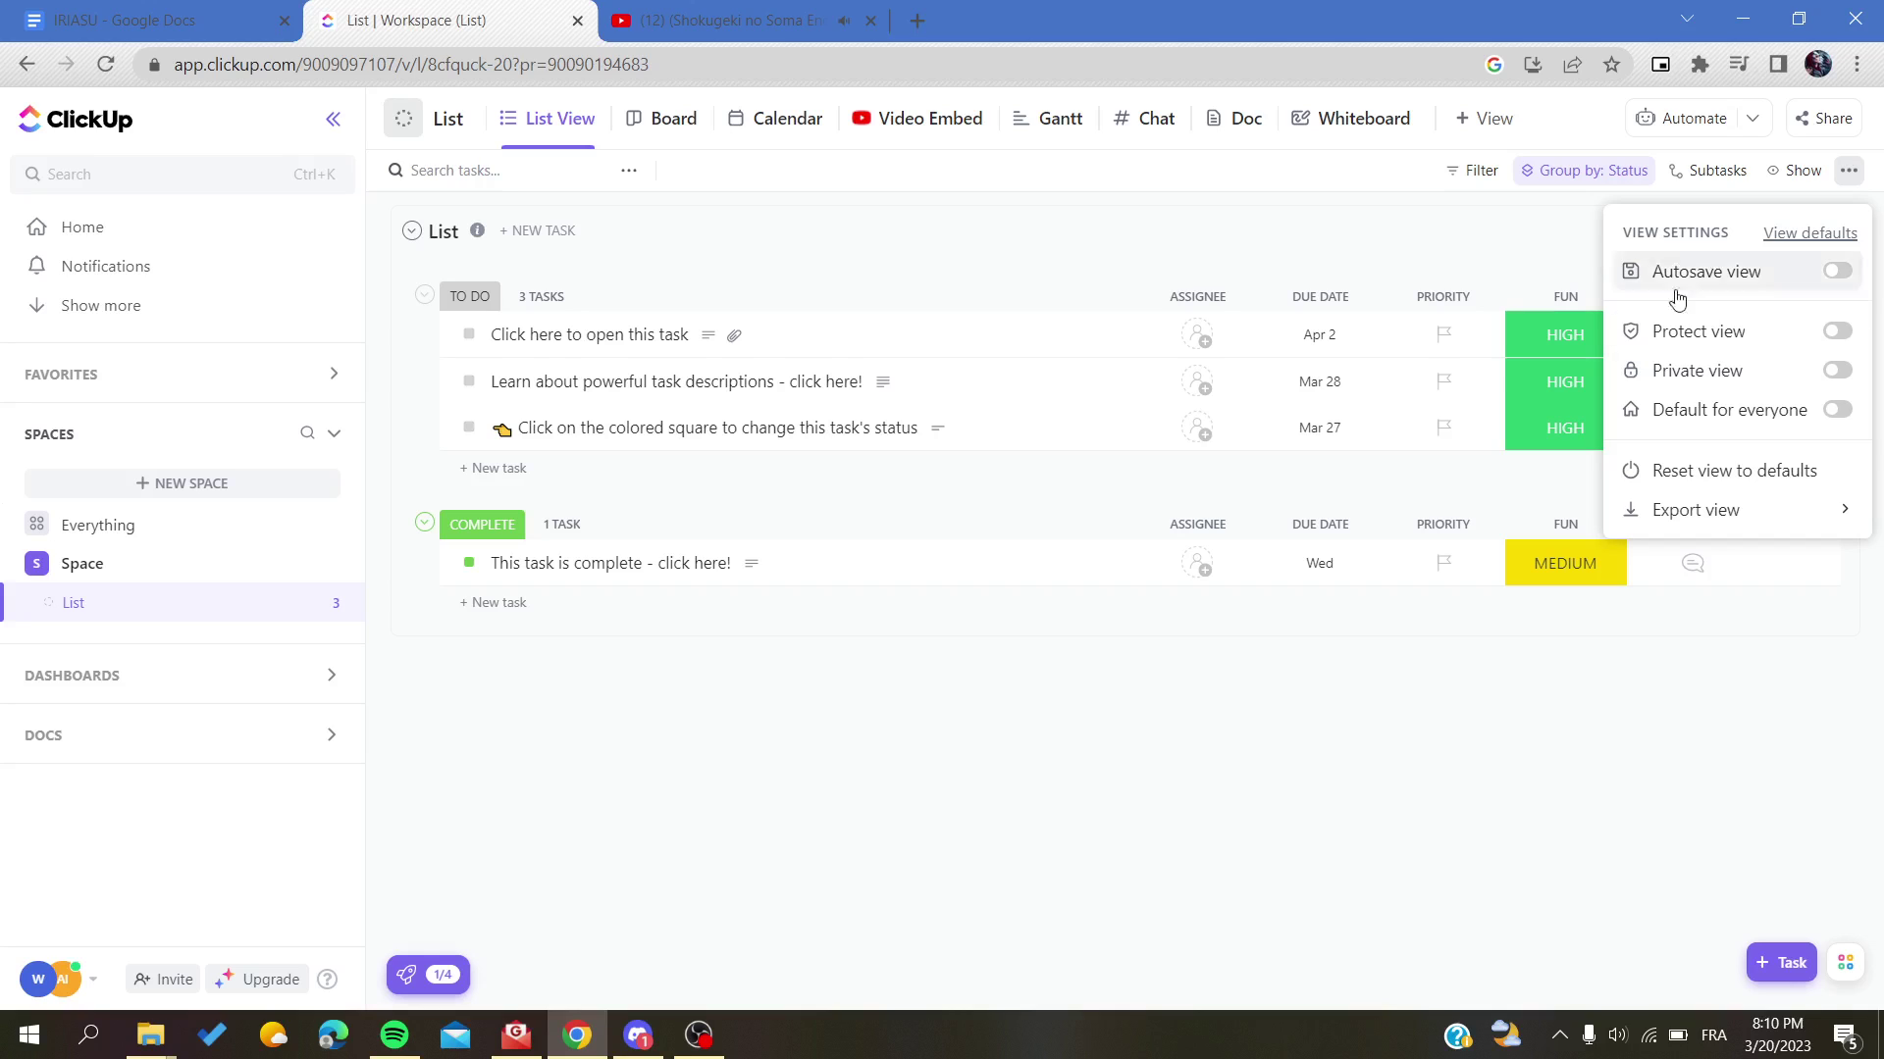
click(1646, 512)
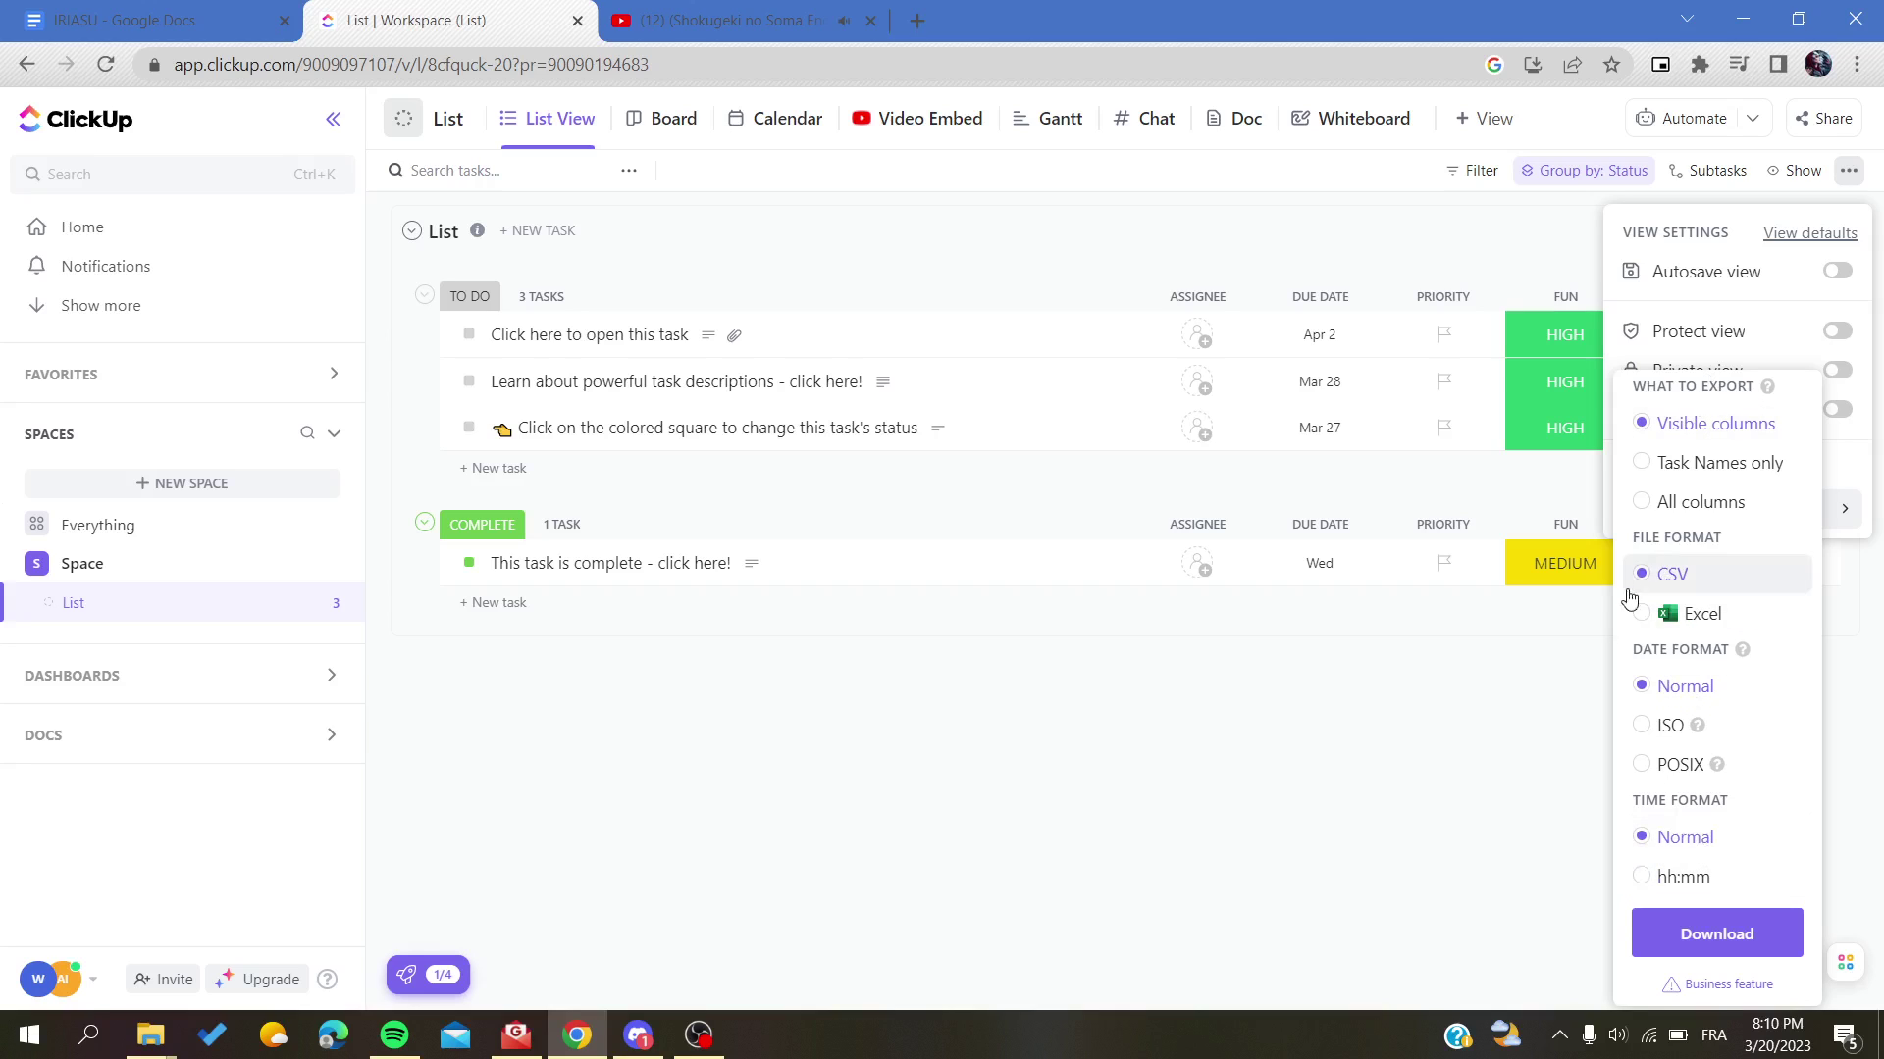
drag(1636, 390, 1699, 402)
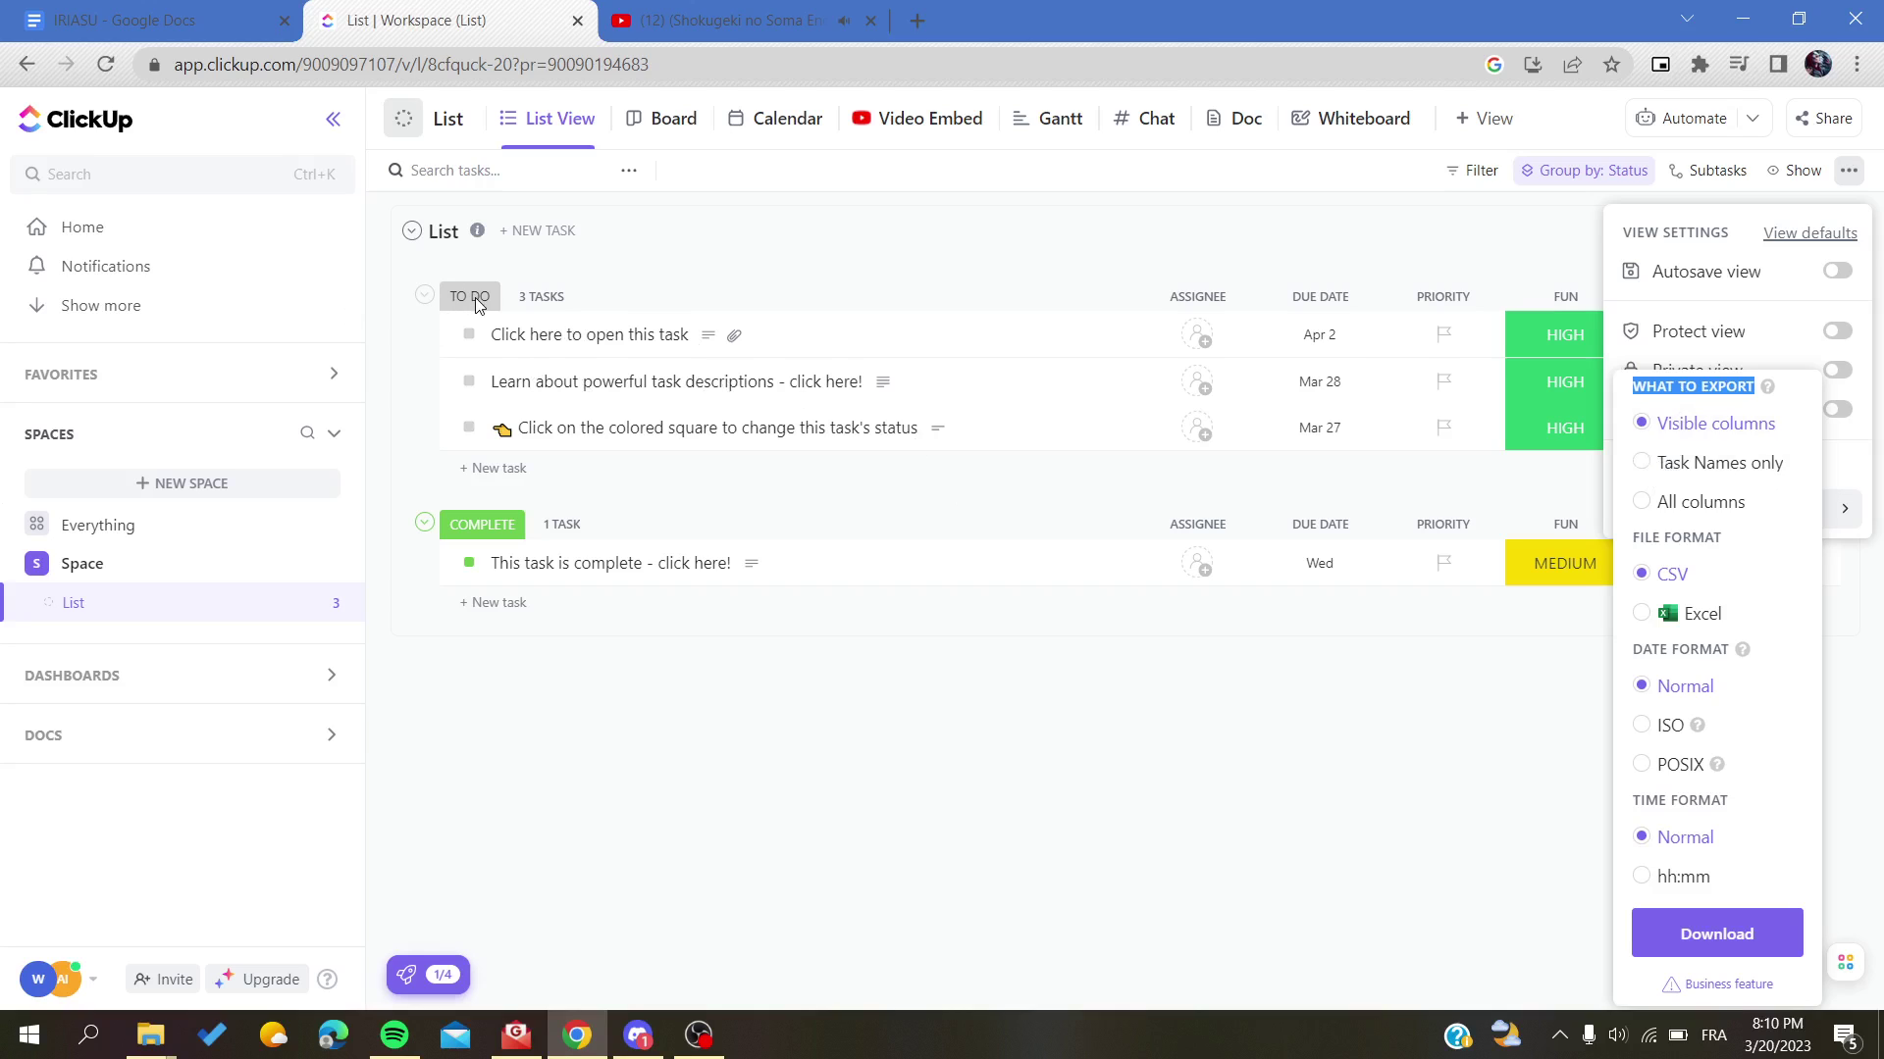
click(1679, 501)
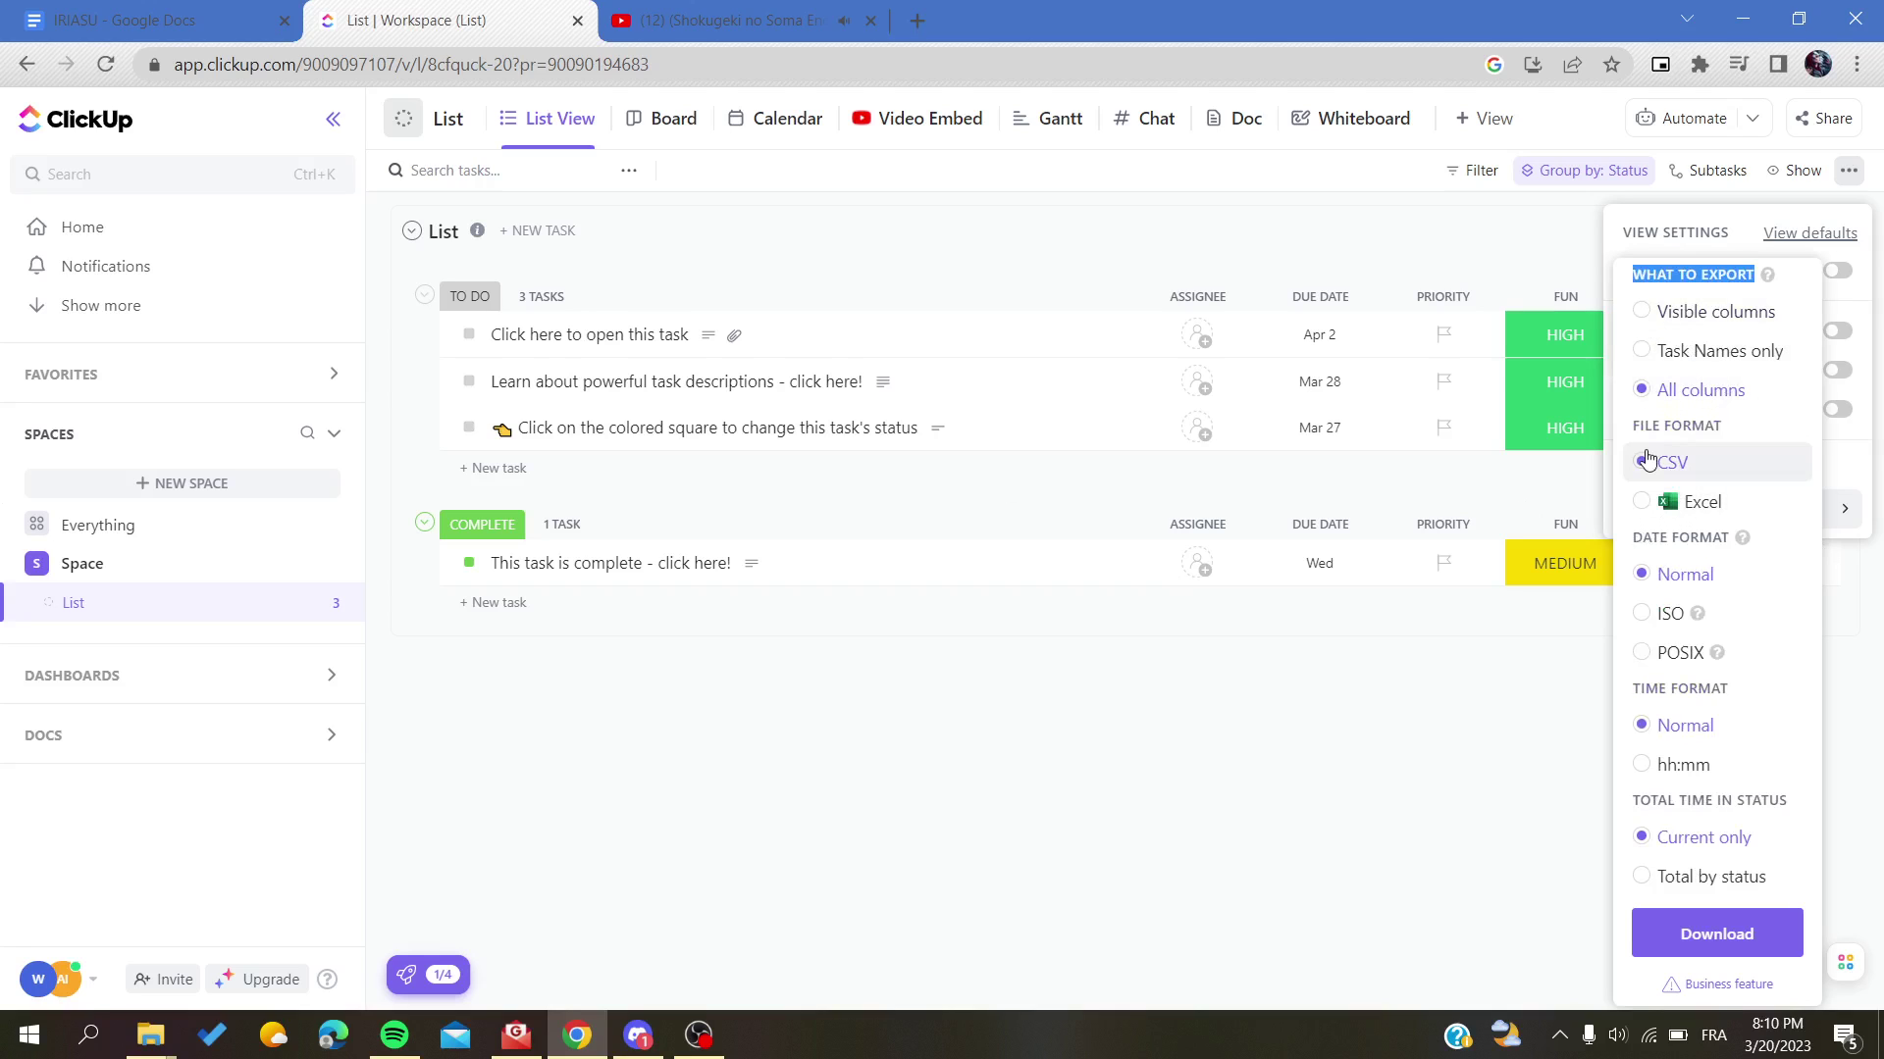
click(1645, 457)
drag(1646, 425, 1702, 439)
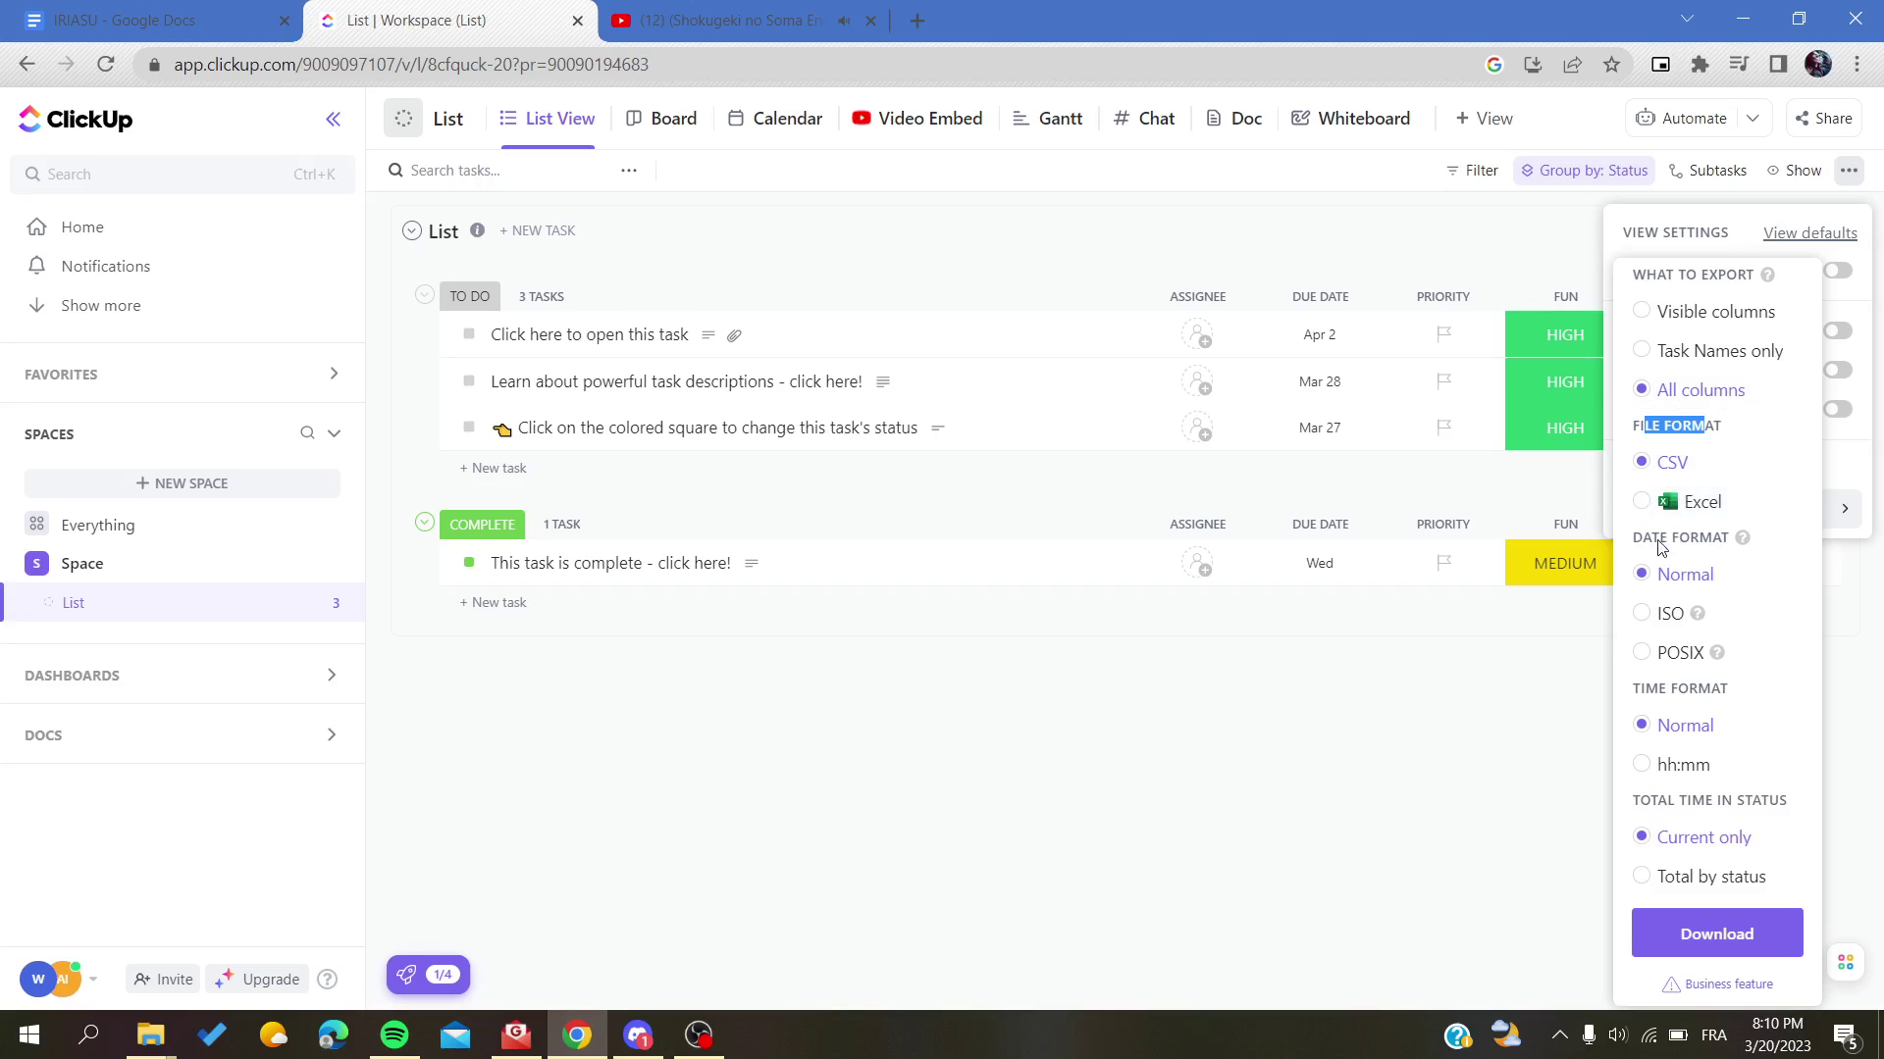
drag(1634, 538, 1729, 539)
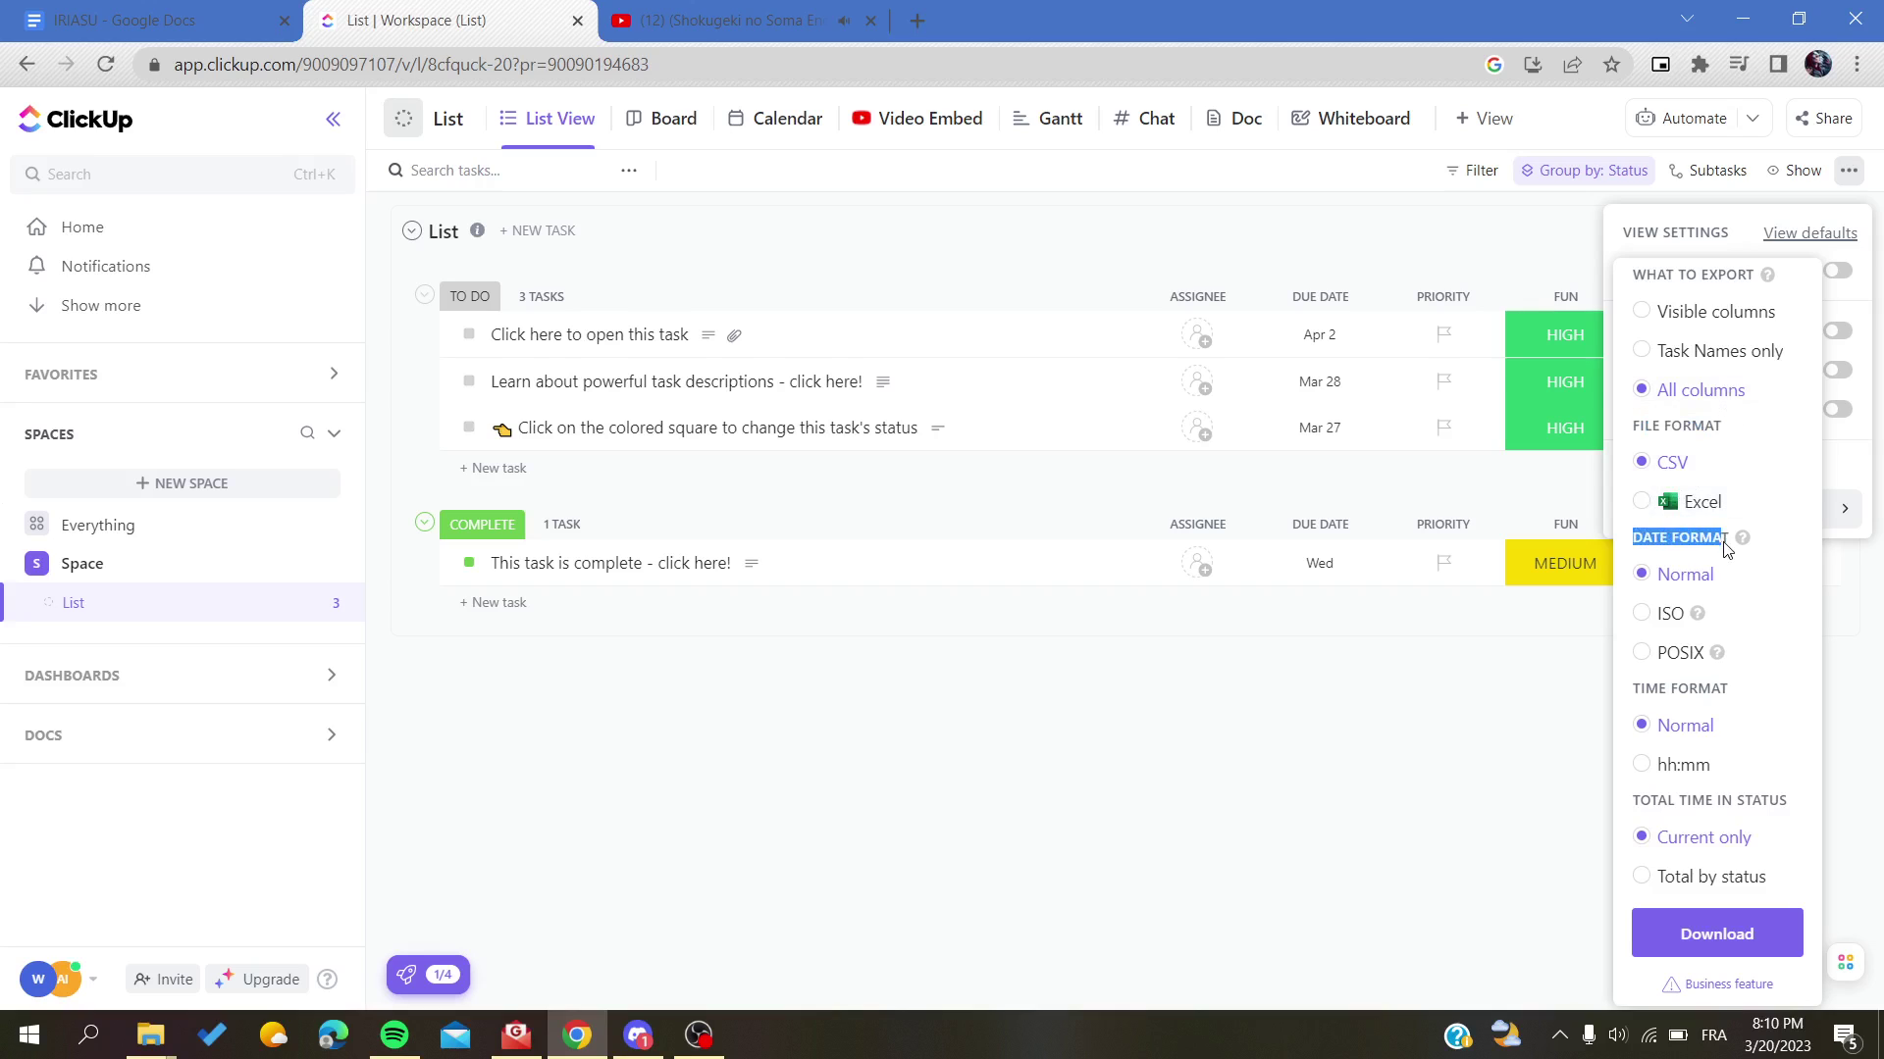
click(1697, 614)
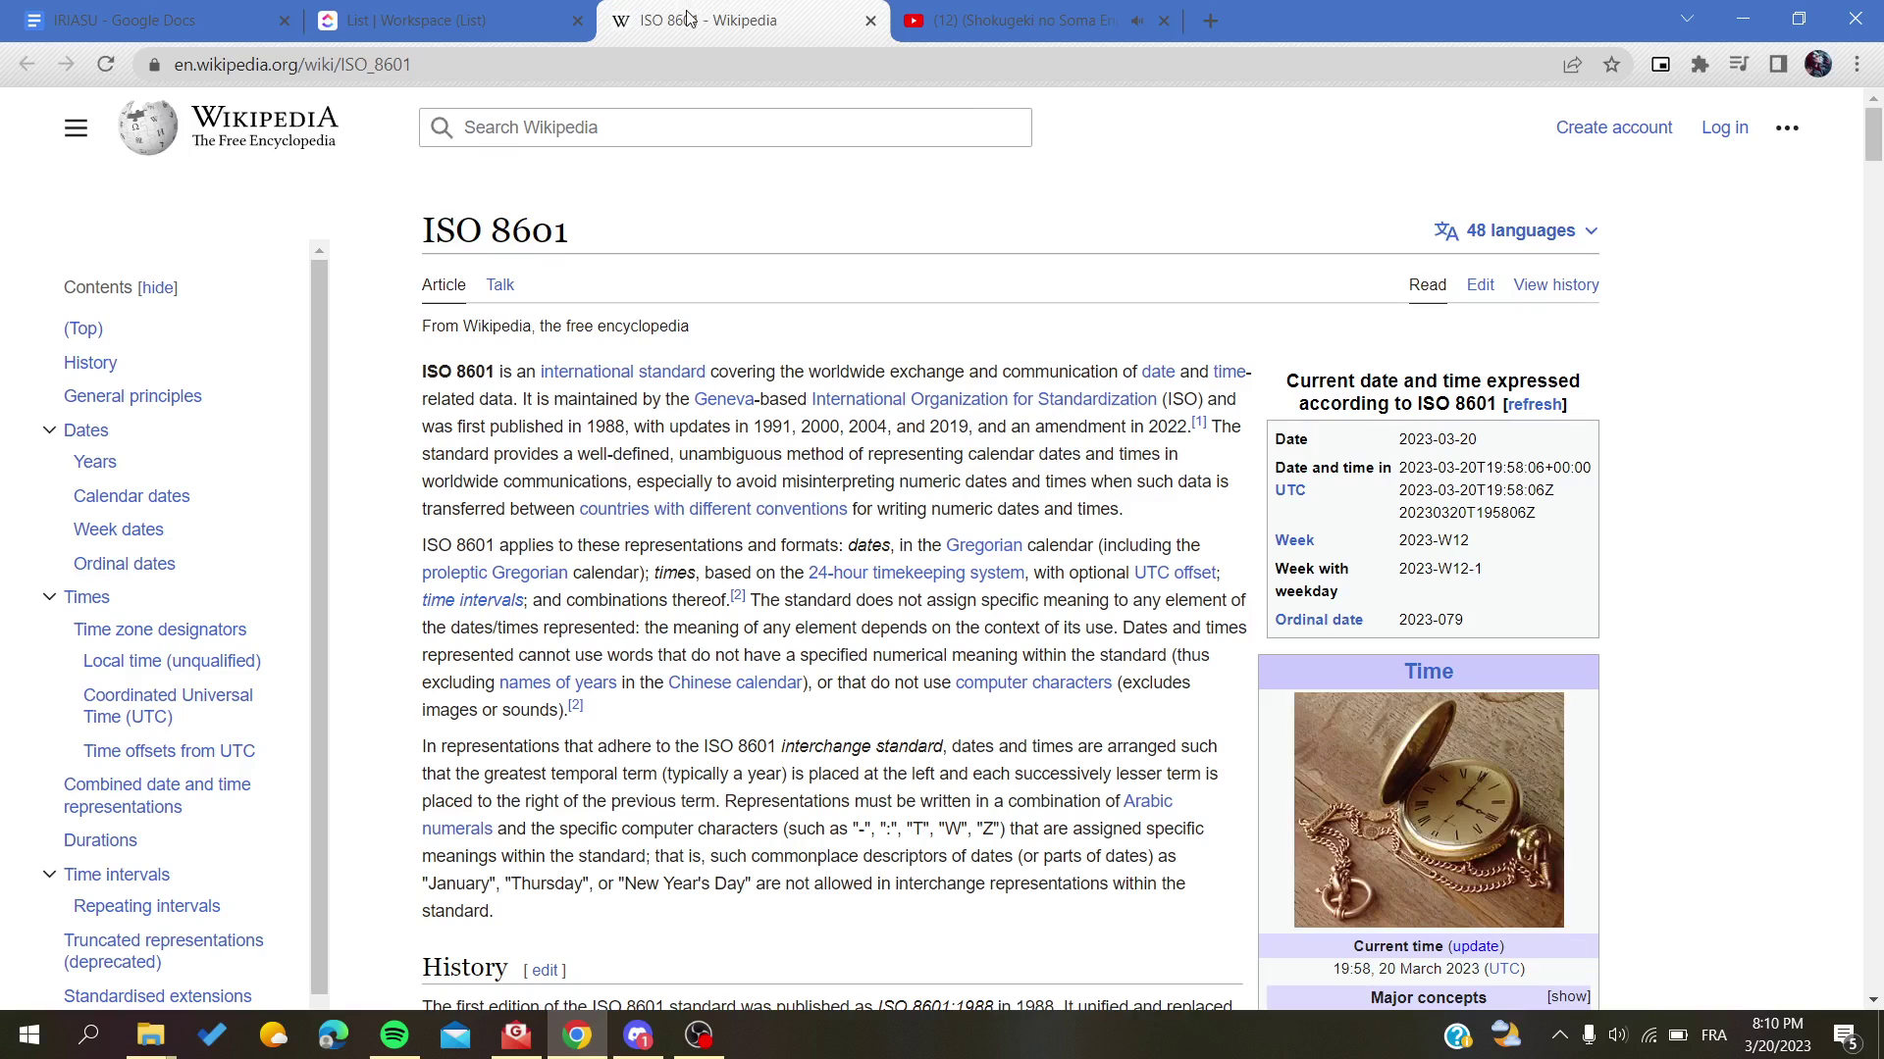
click(871, 20)
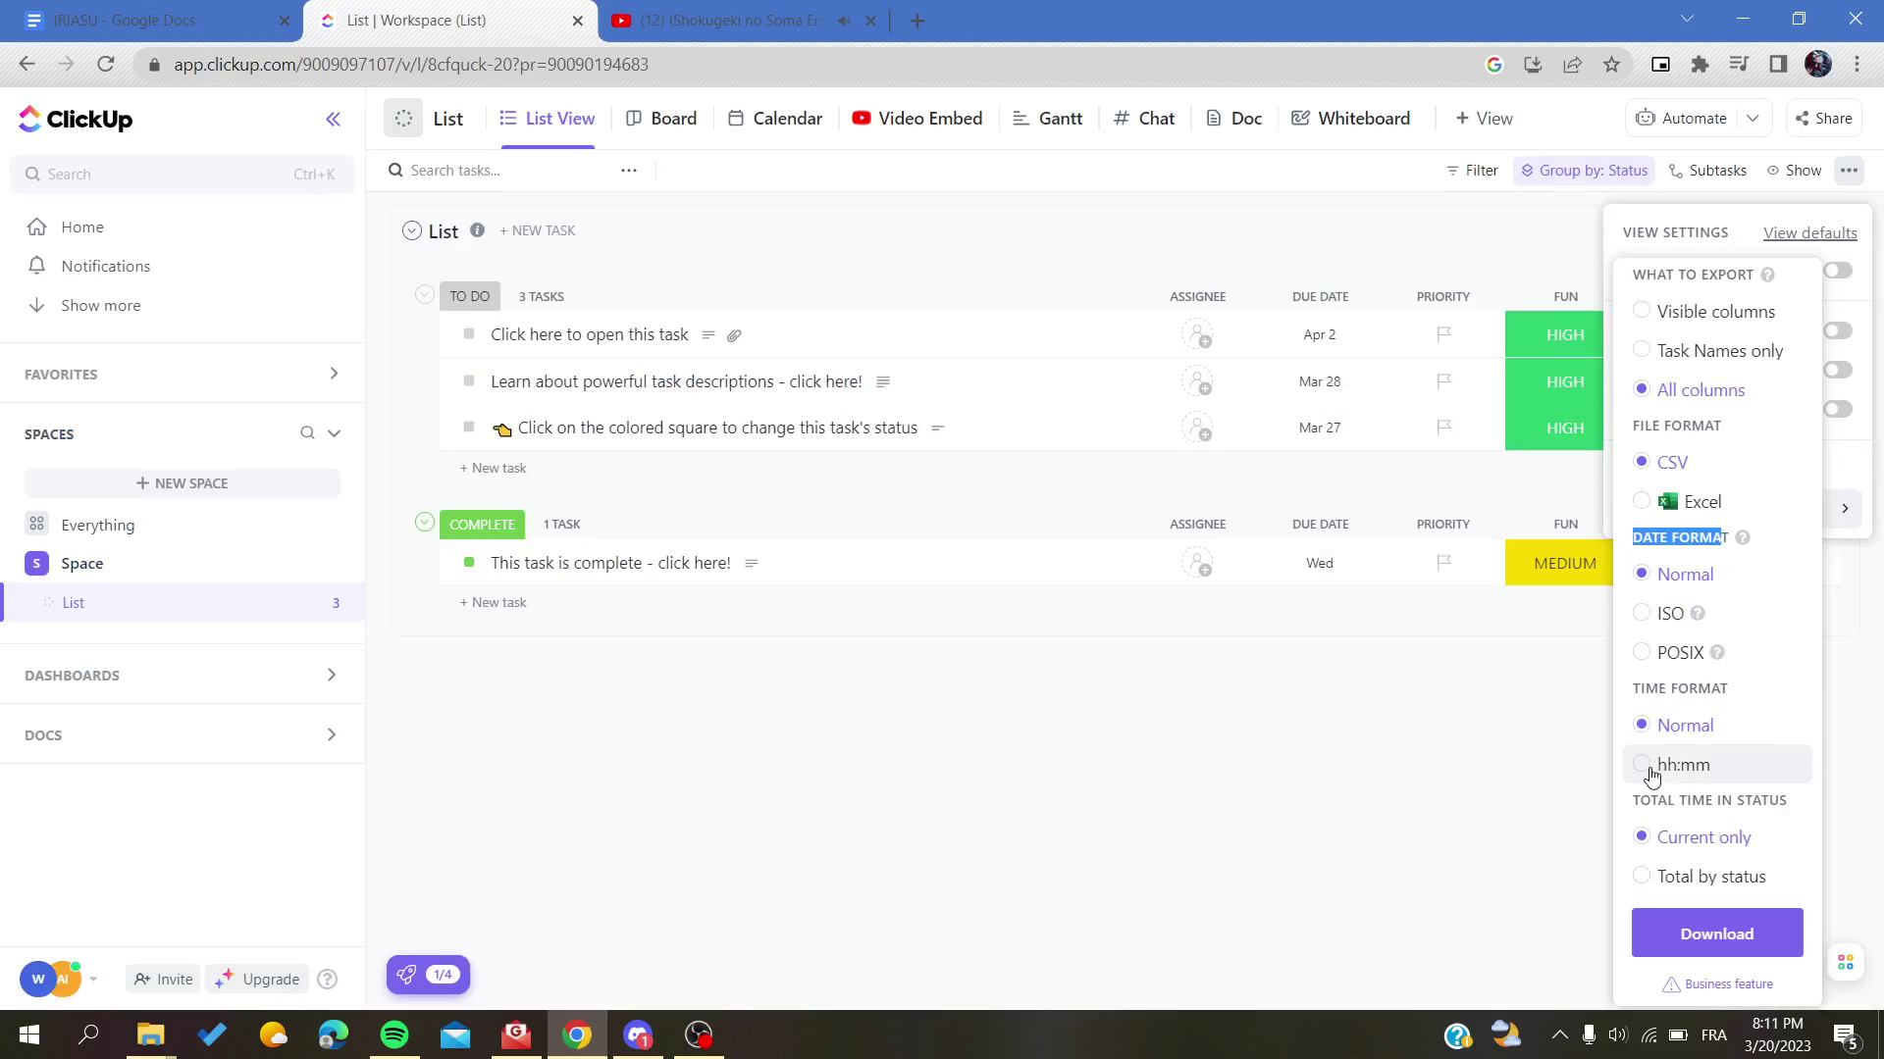
Step: Launch the all-columns CSV download, then close the view settings and the Exporting notice
drag(1675, 800, 1788, 800)
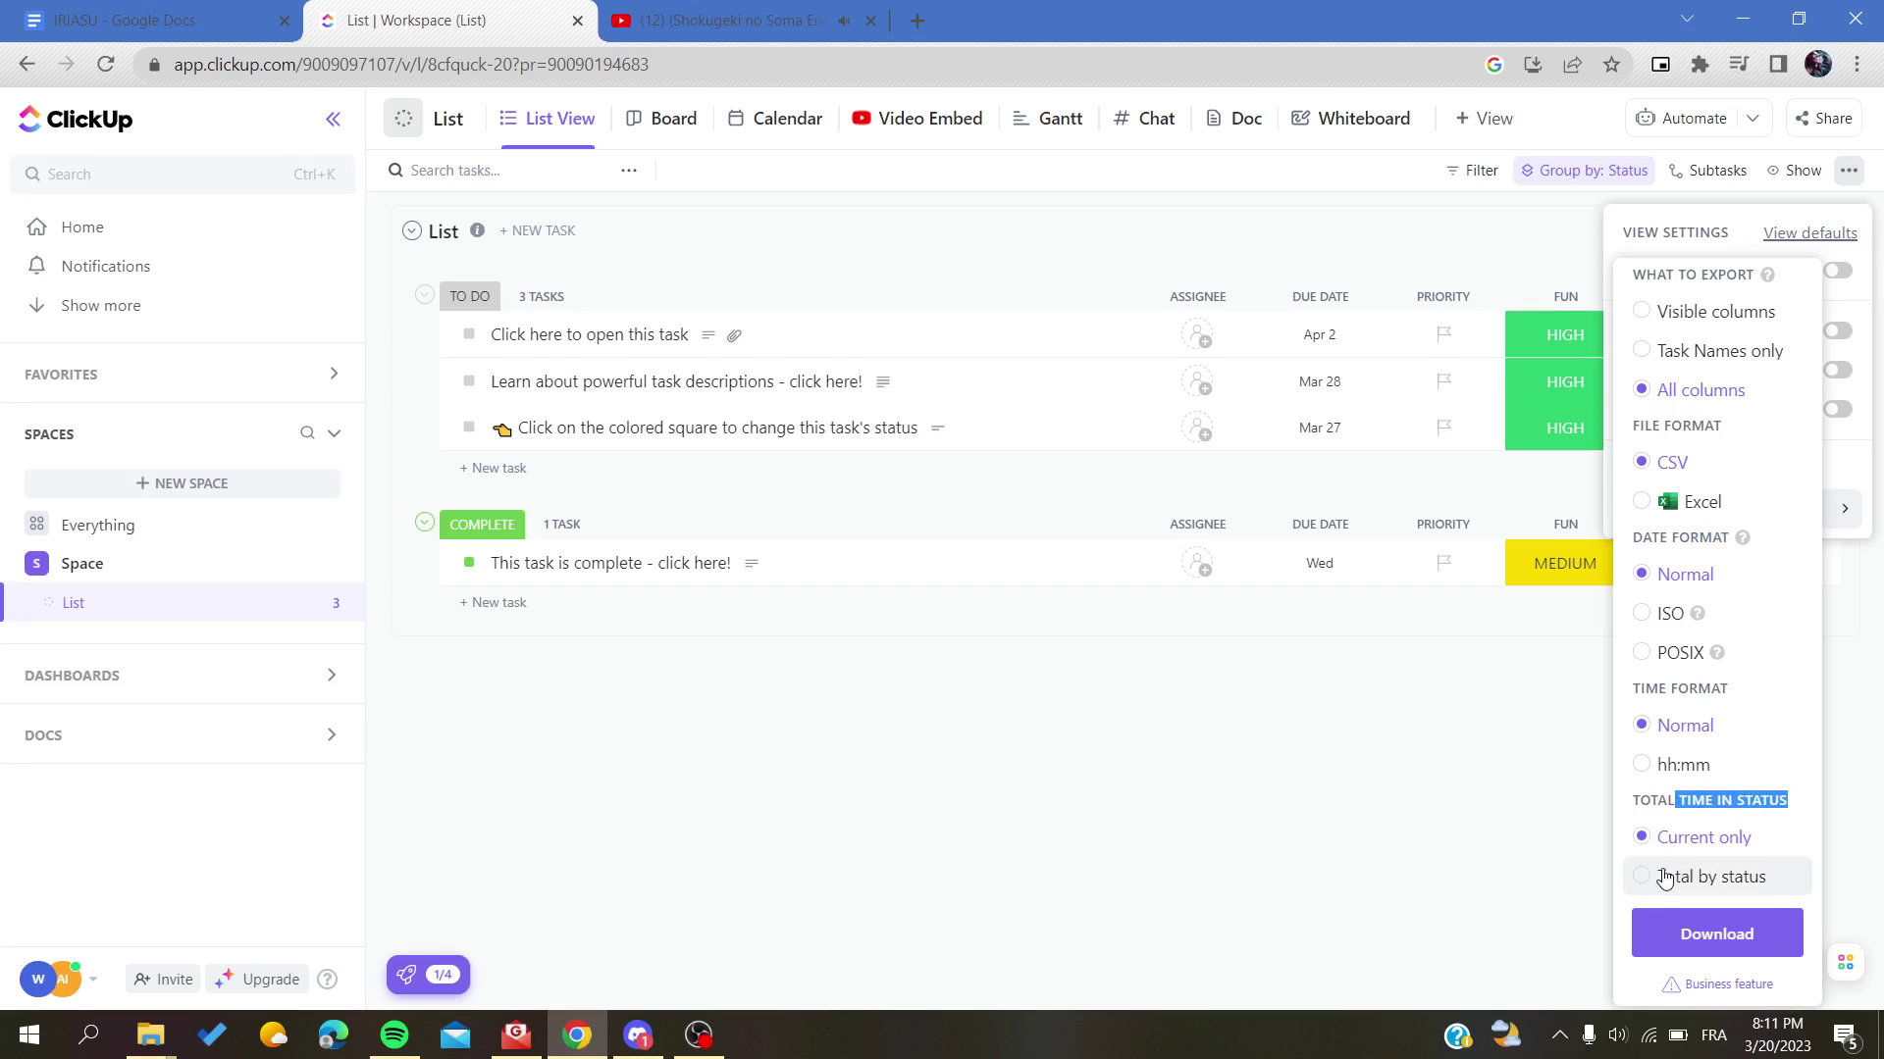
click(1657, 923)
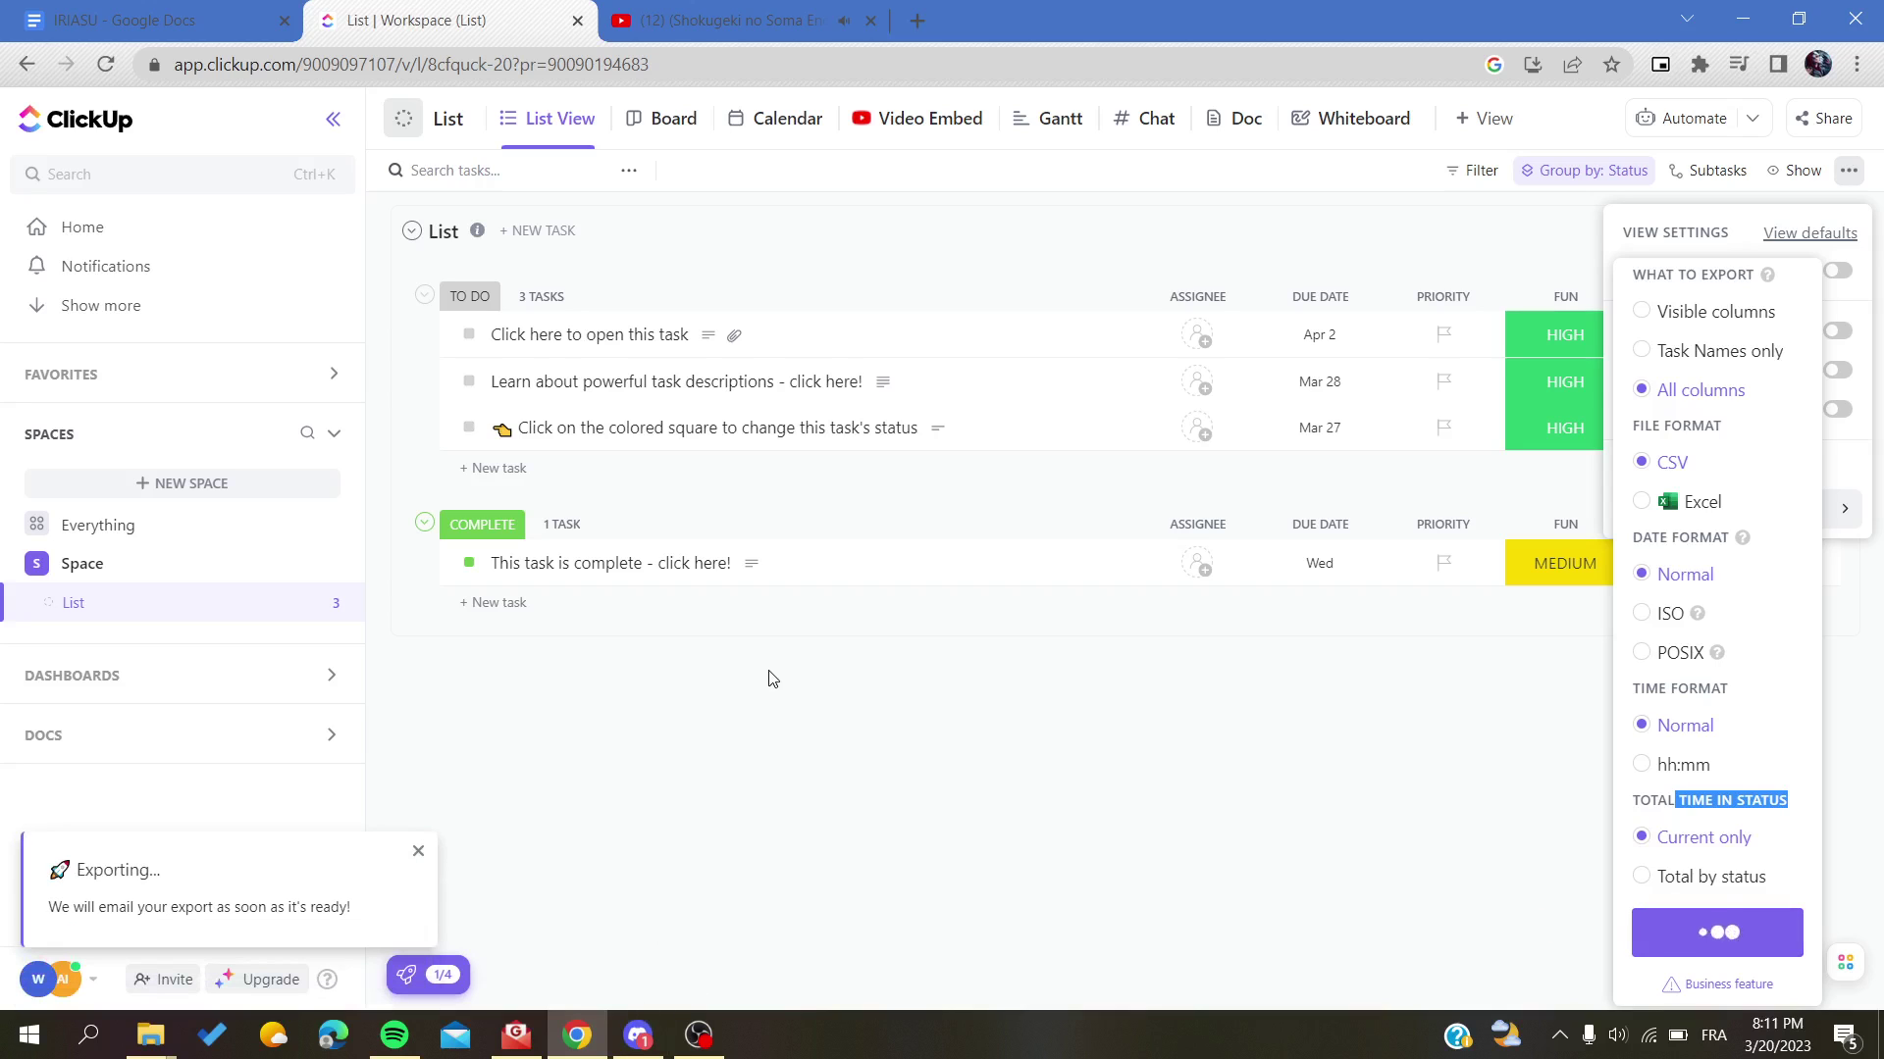
drag(61, 907, 381, 918)
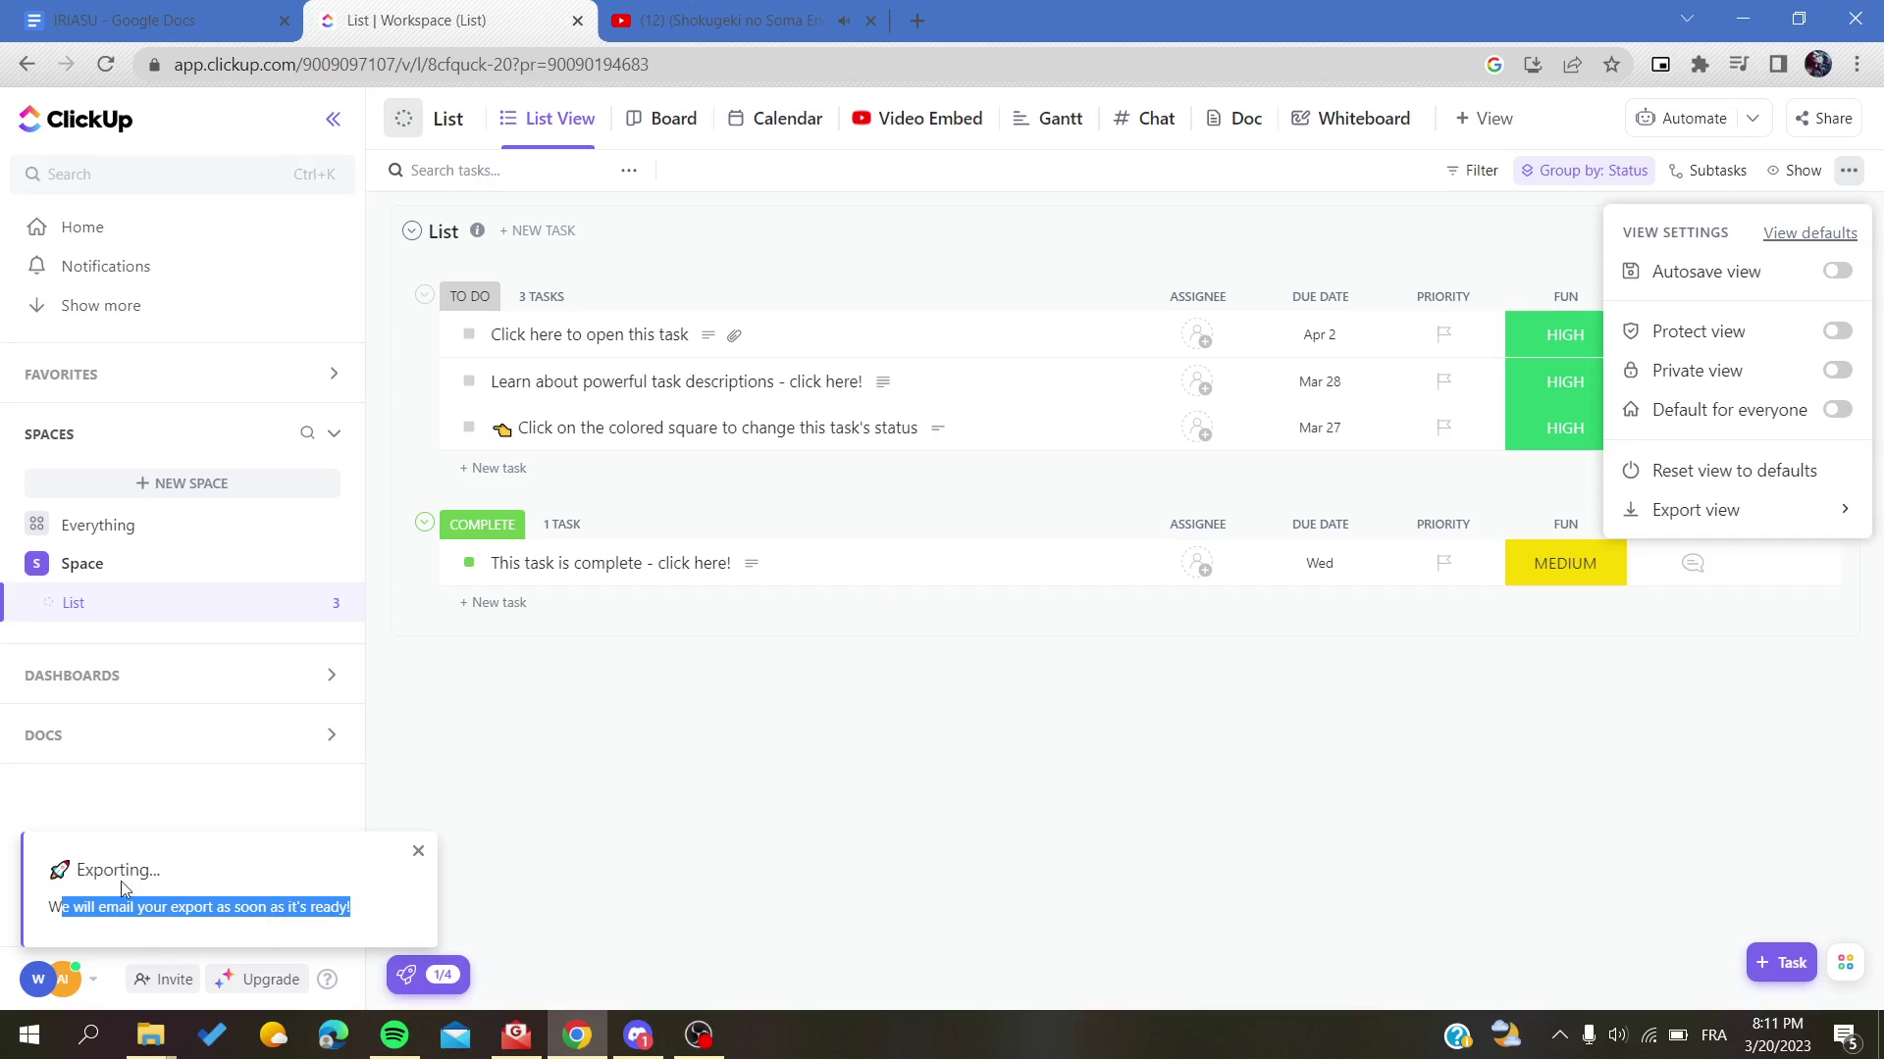
click(64, 913)
drag(56, 914, 370, 917)
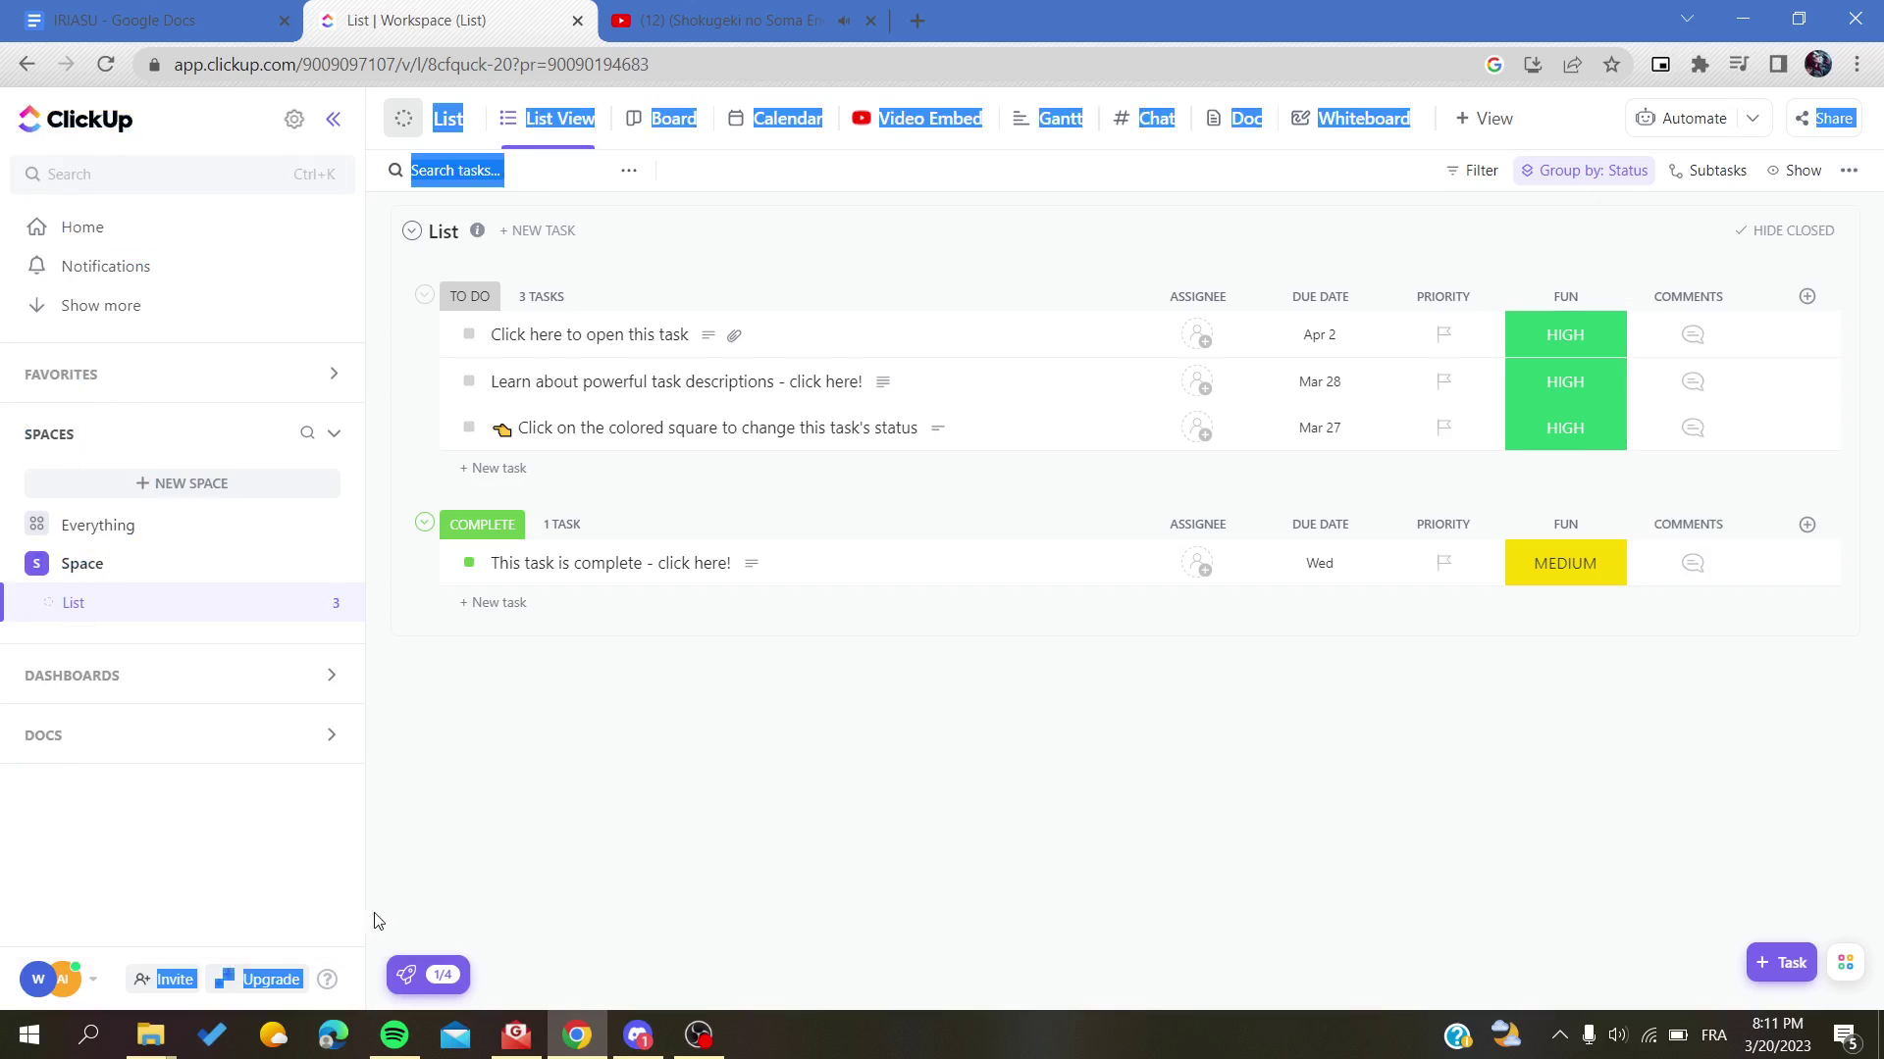
click(391, 858)
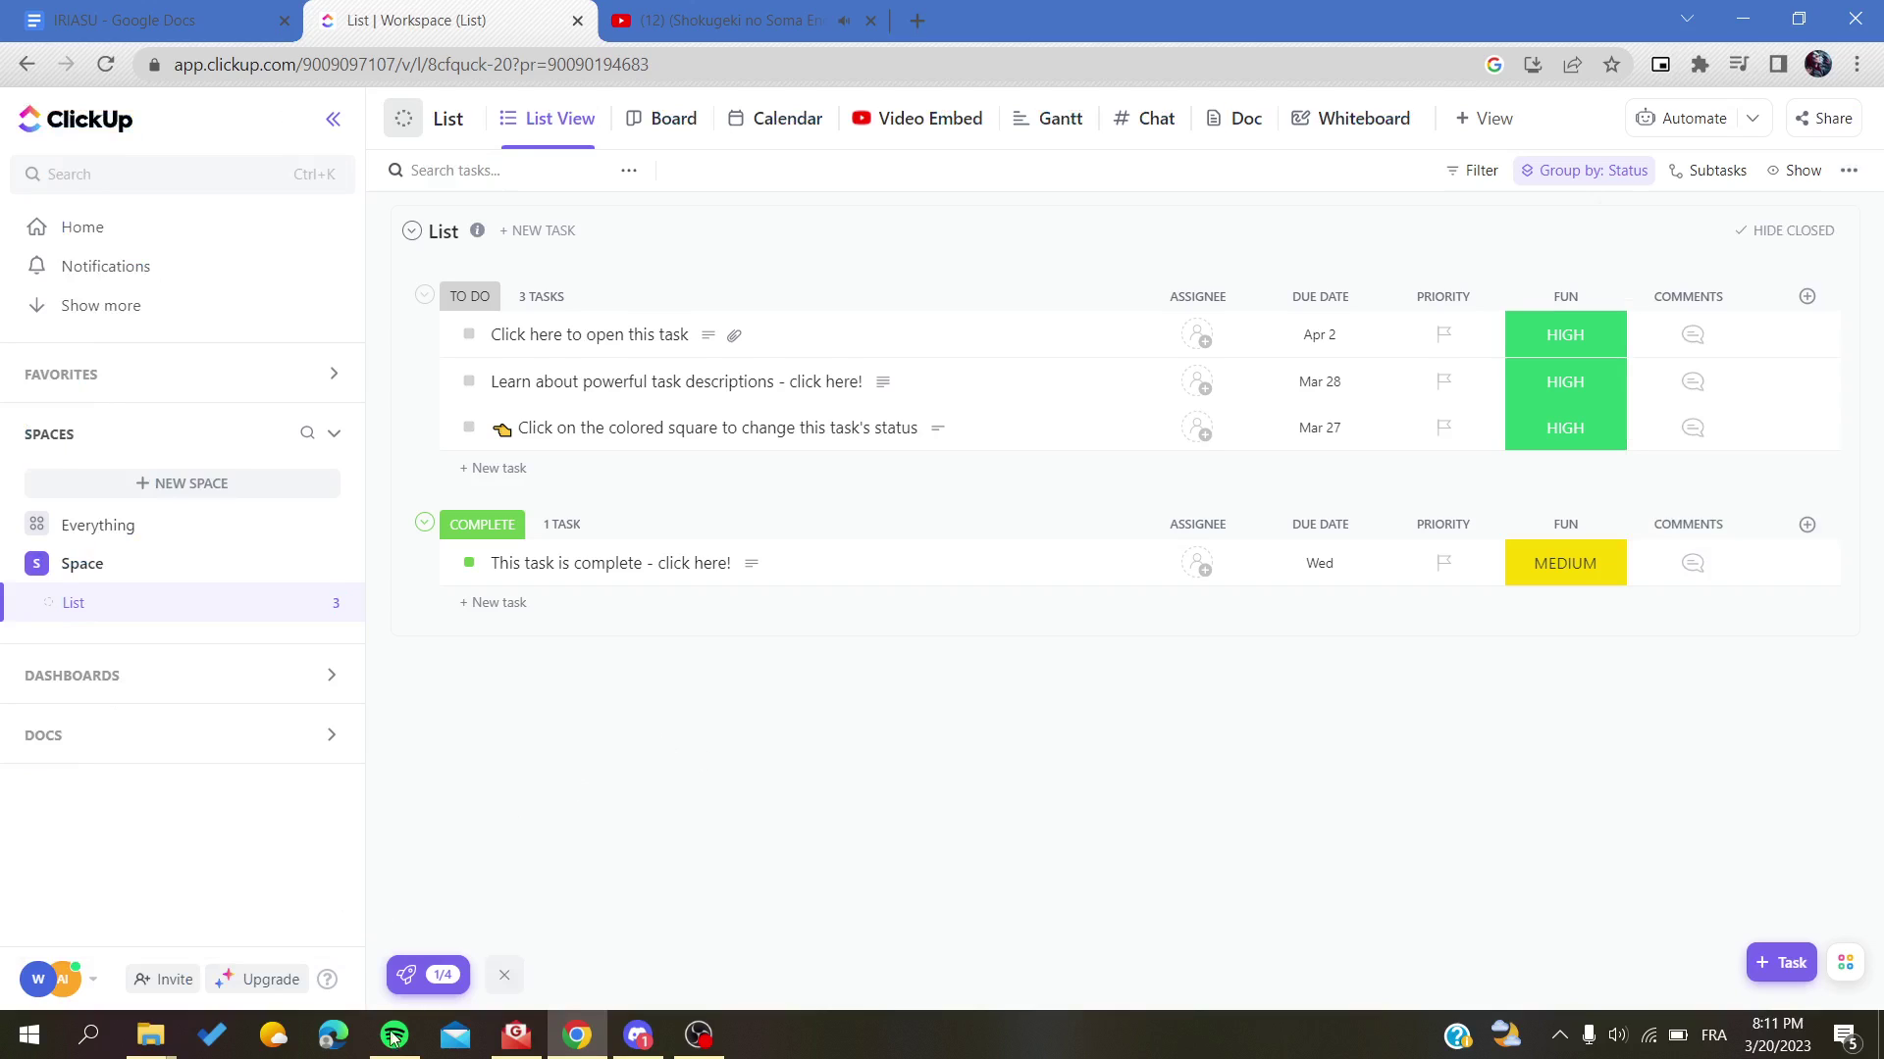
Step: Switch to EasyMail and refresh the inbox to check for the export email
click(516, 1035)
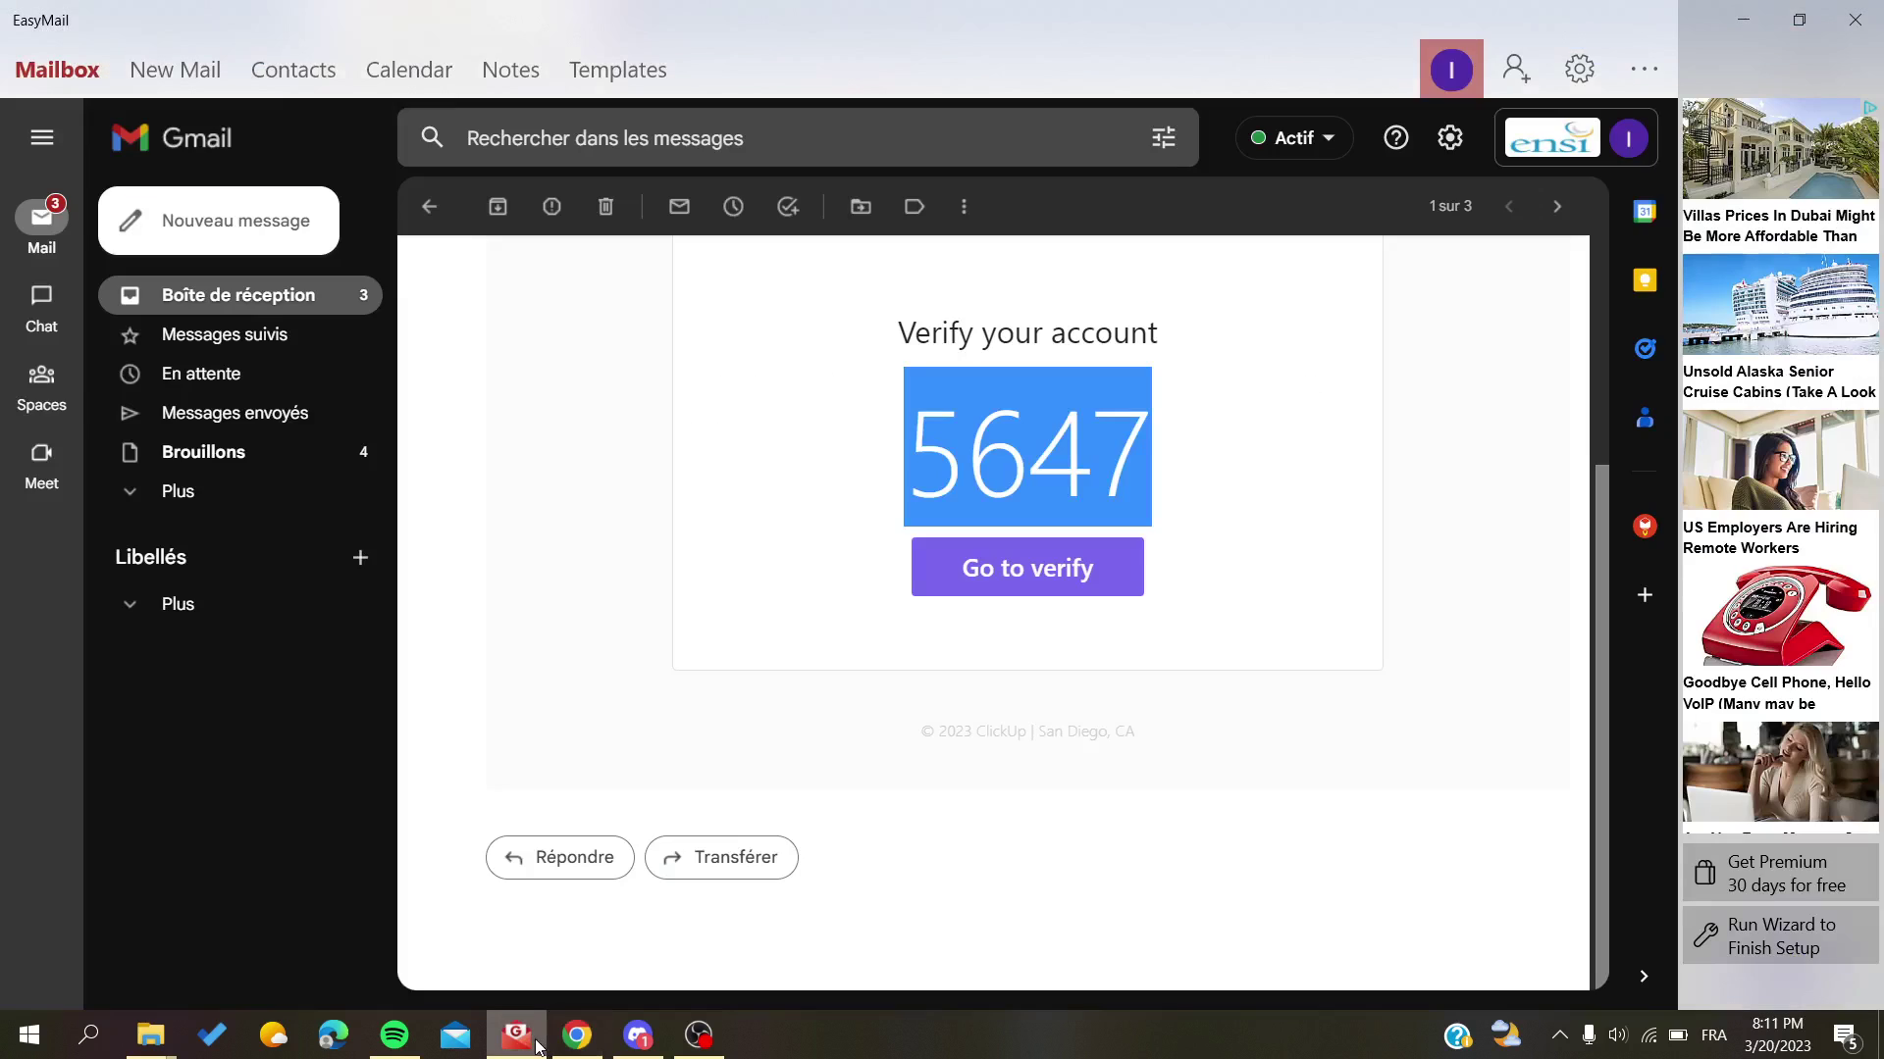
click(259, 300)
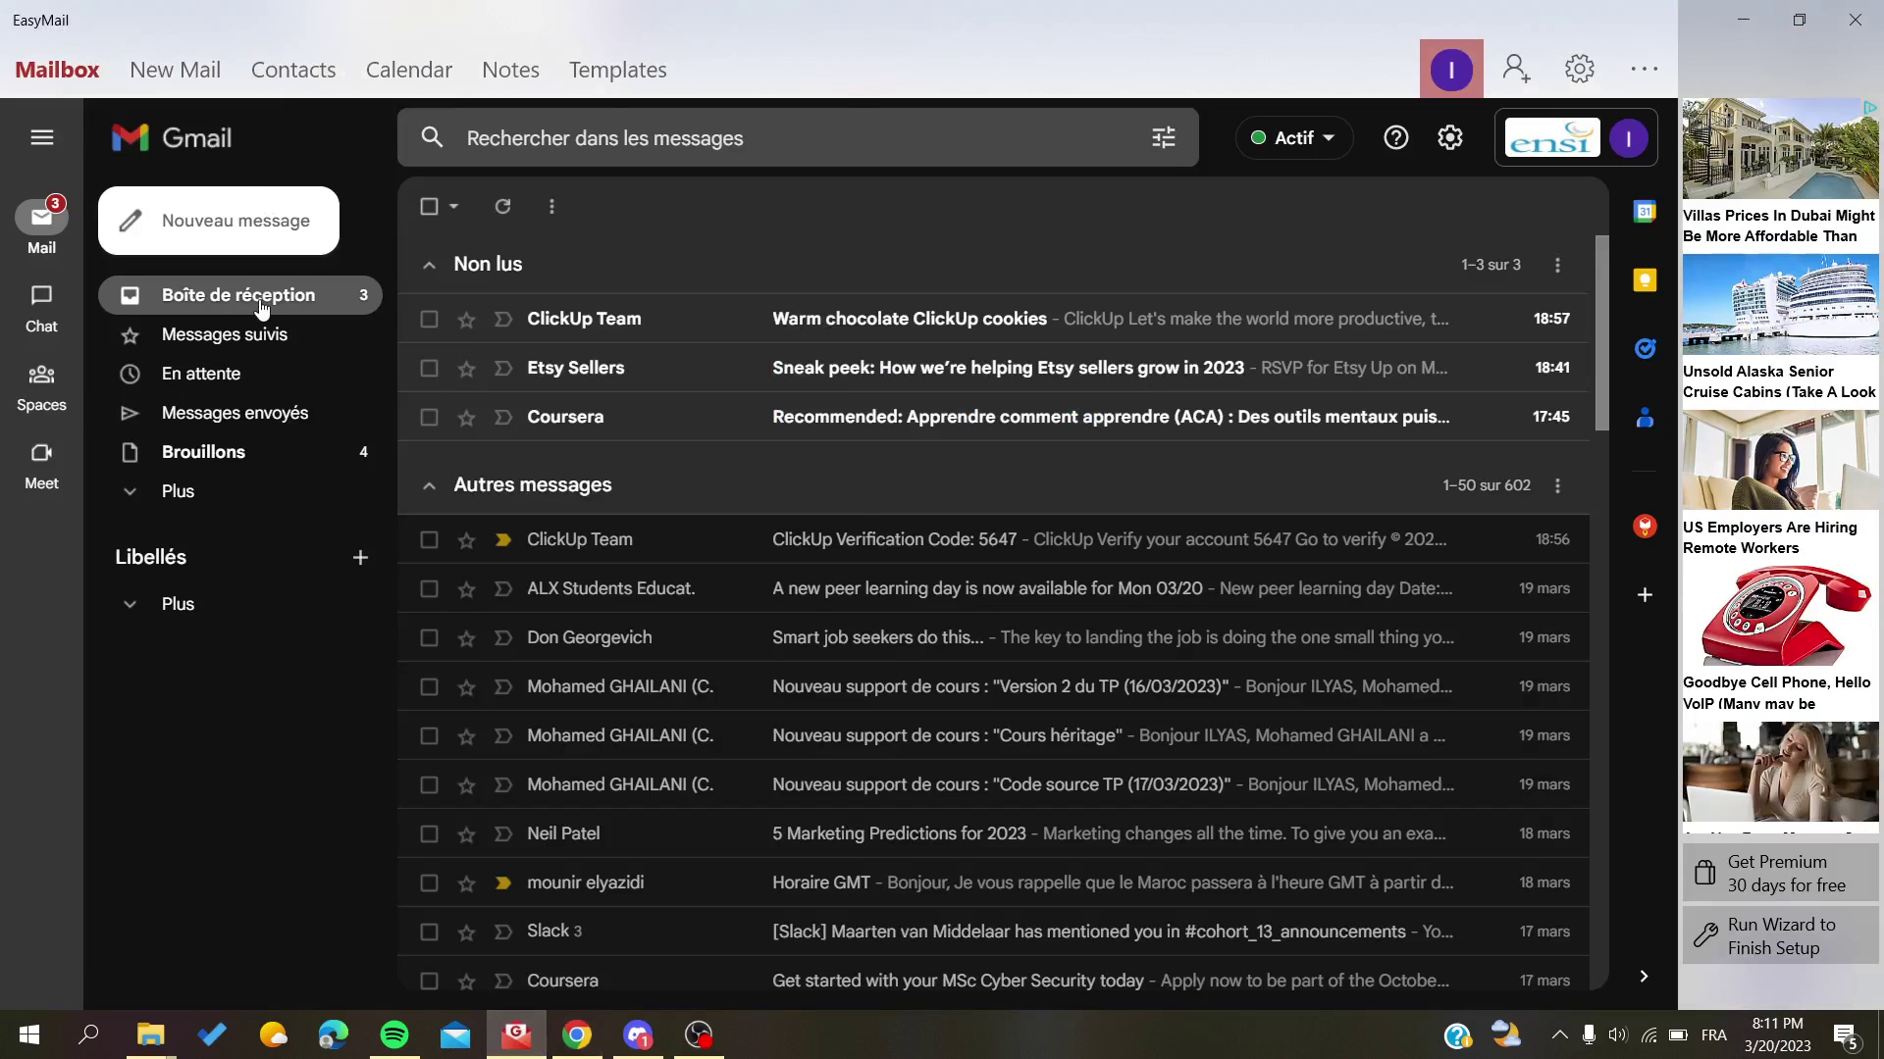
click(504, 205)
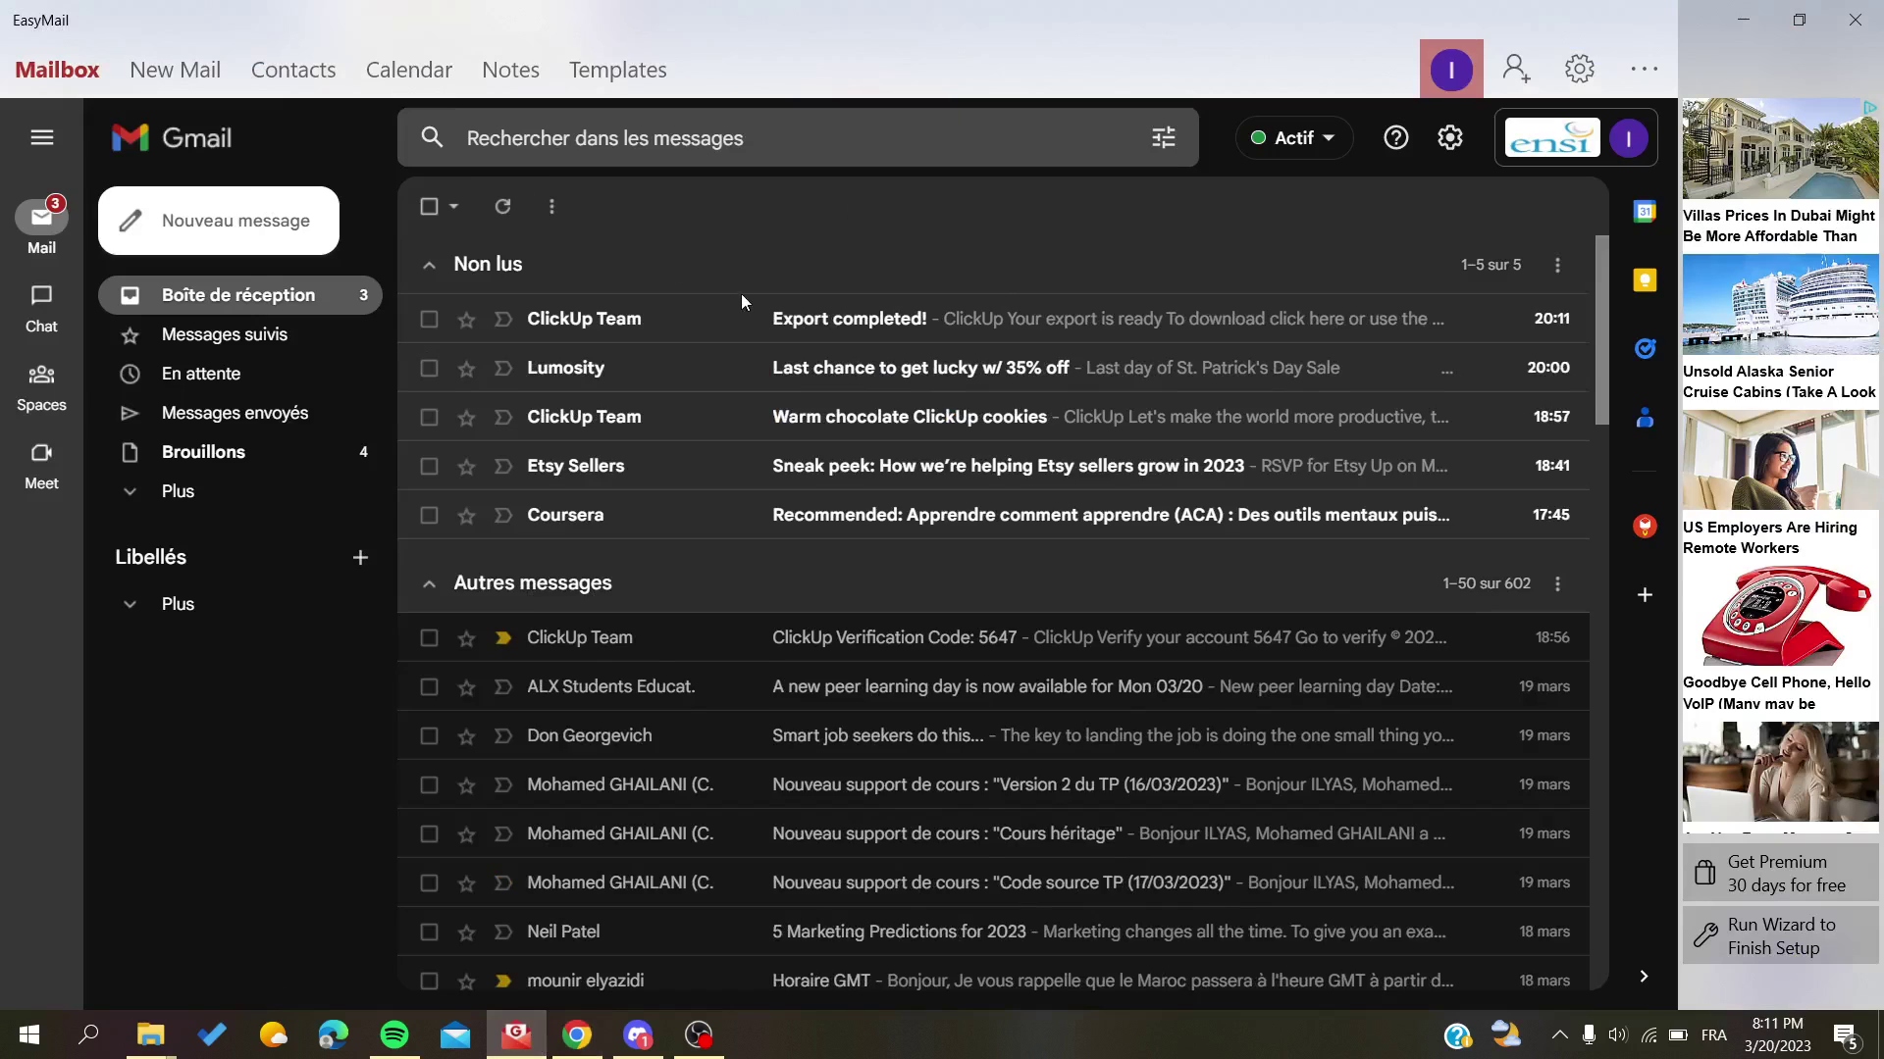
Step: Open the 'Export completed!' email and download the exported CSV file
click(785, 318)
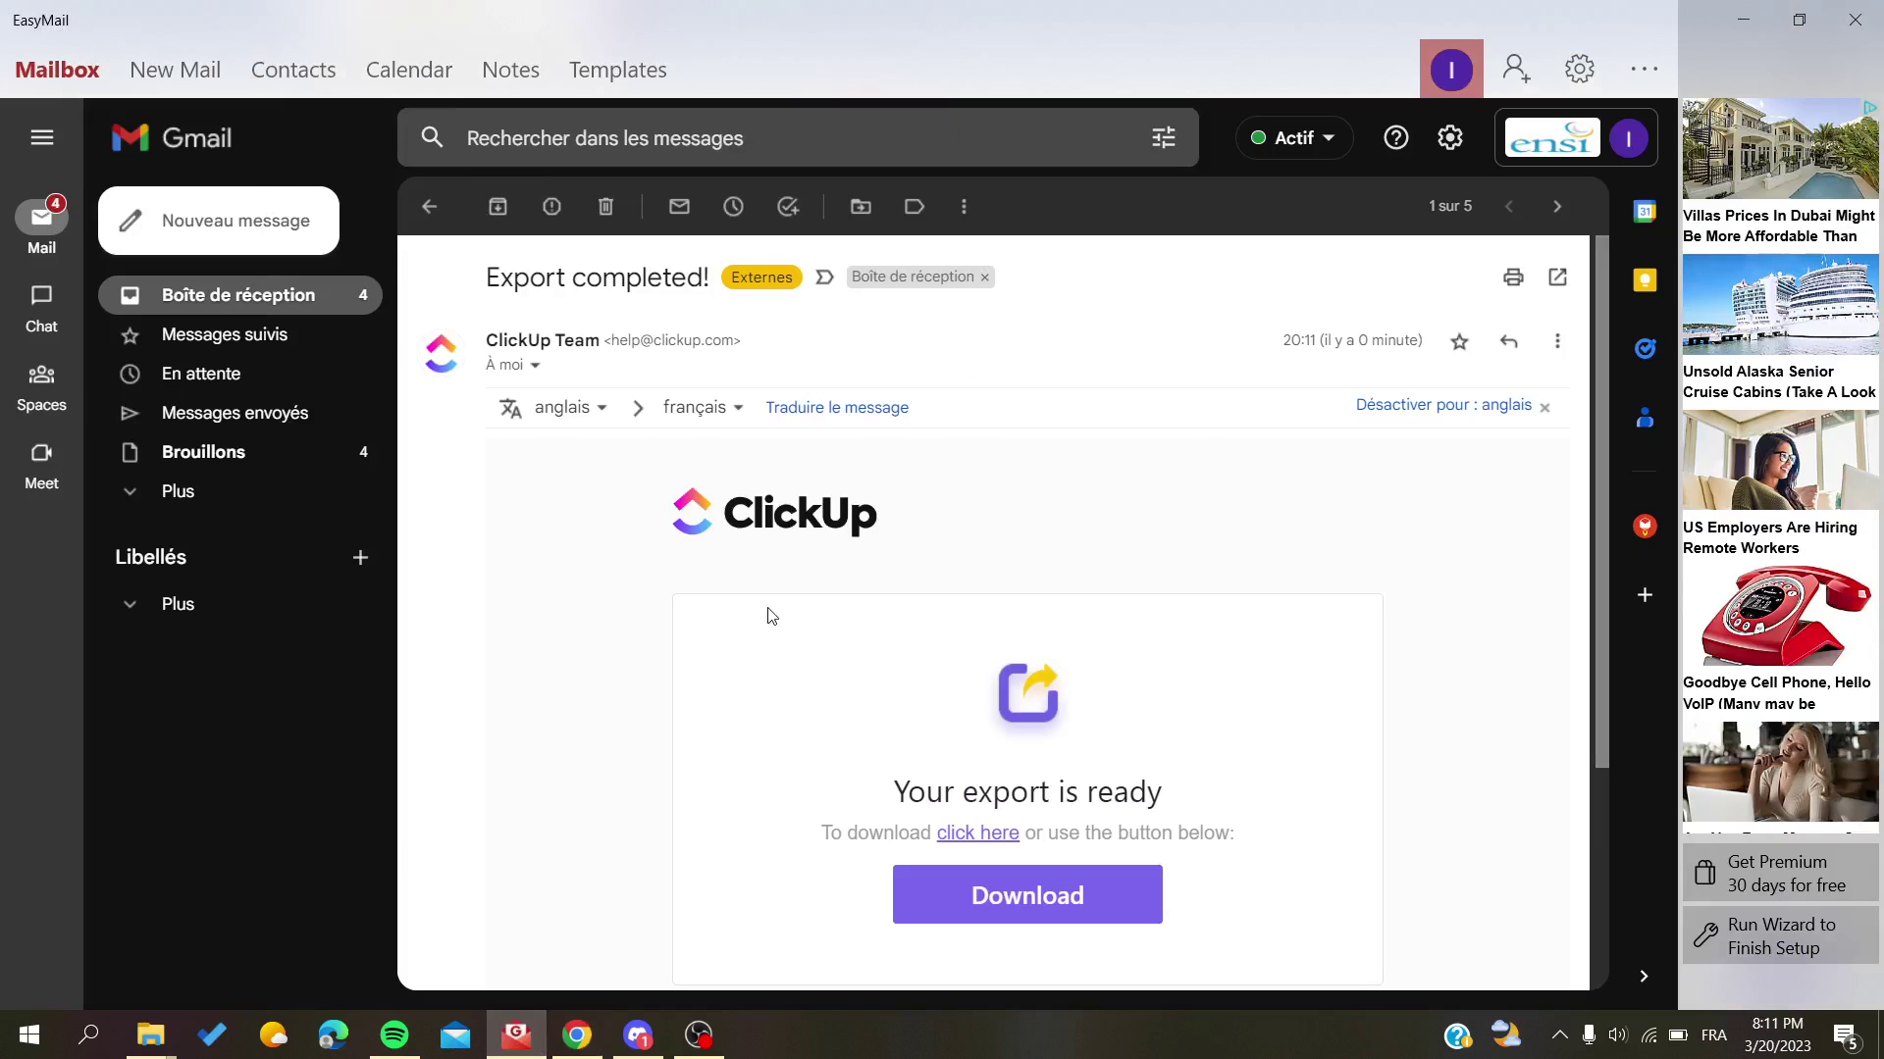
scroll(1071, 480, down, 3)
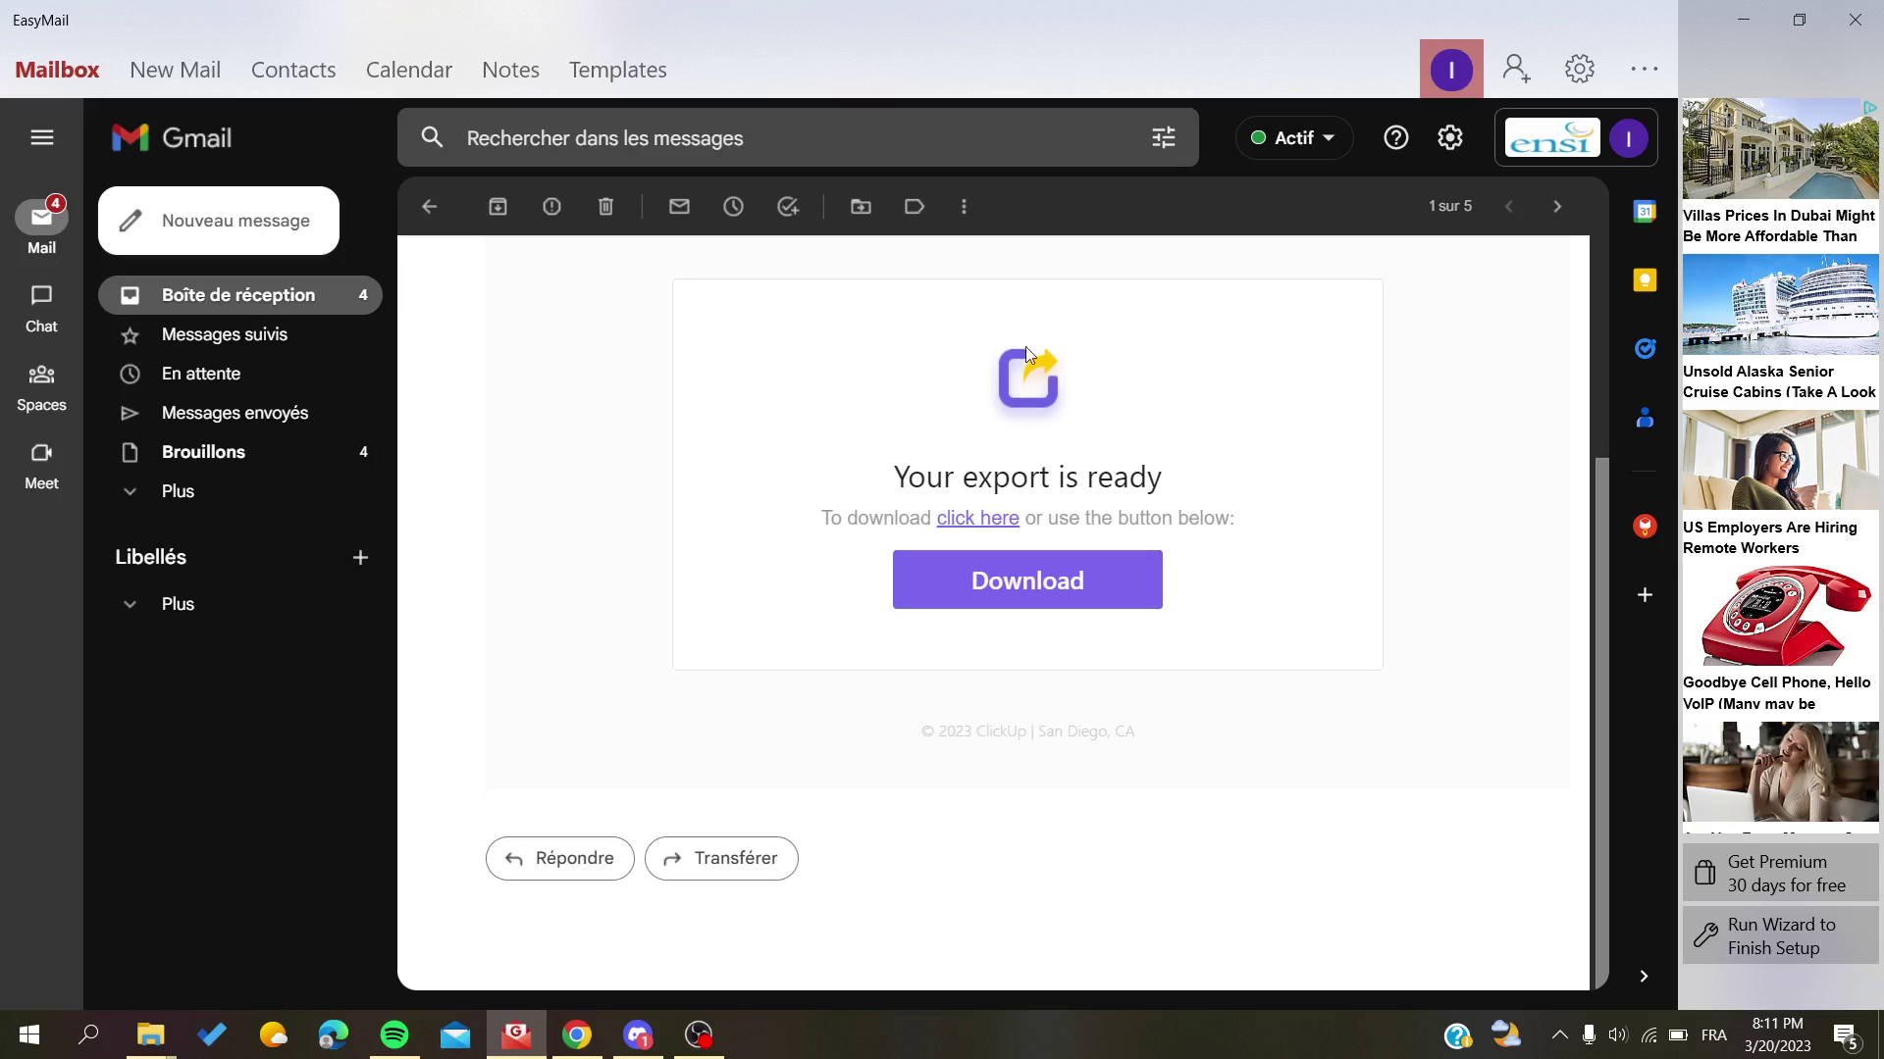
scroll(1046, 344, up, 3)
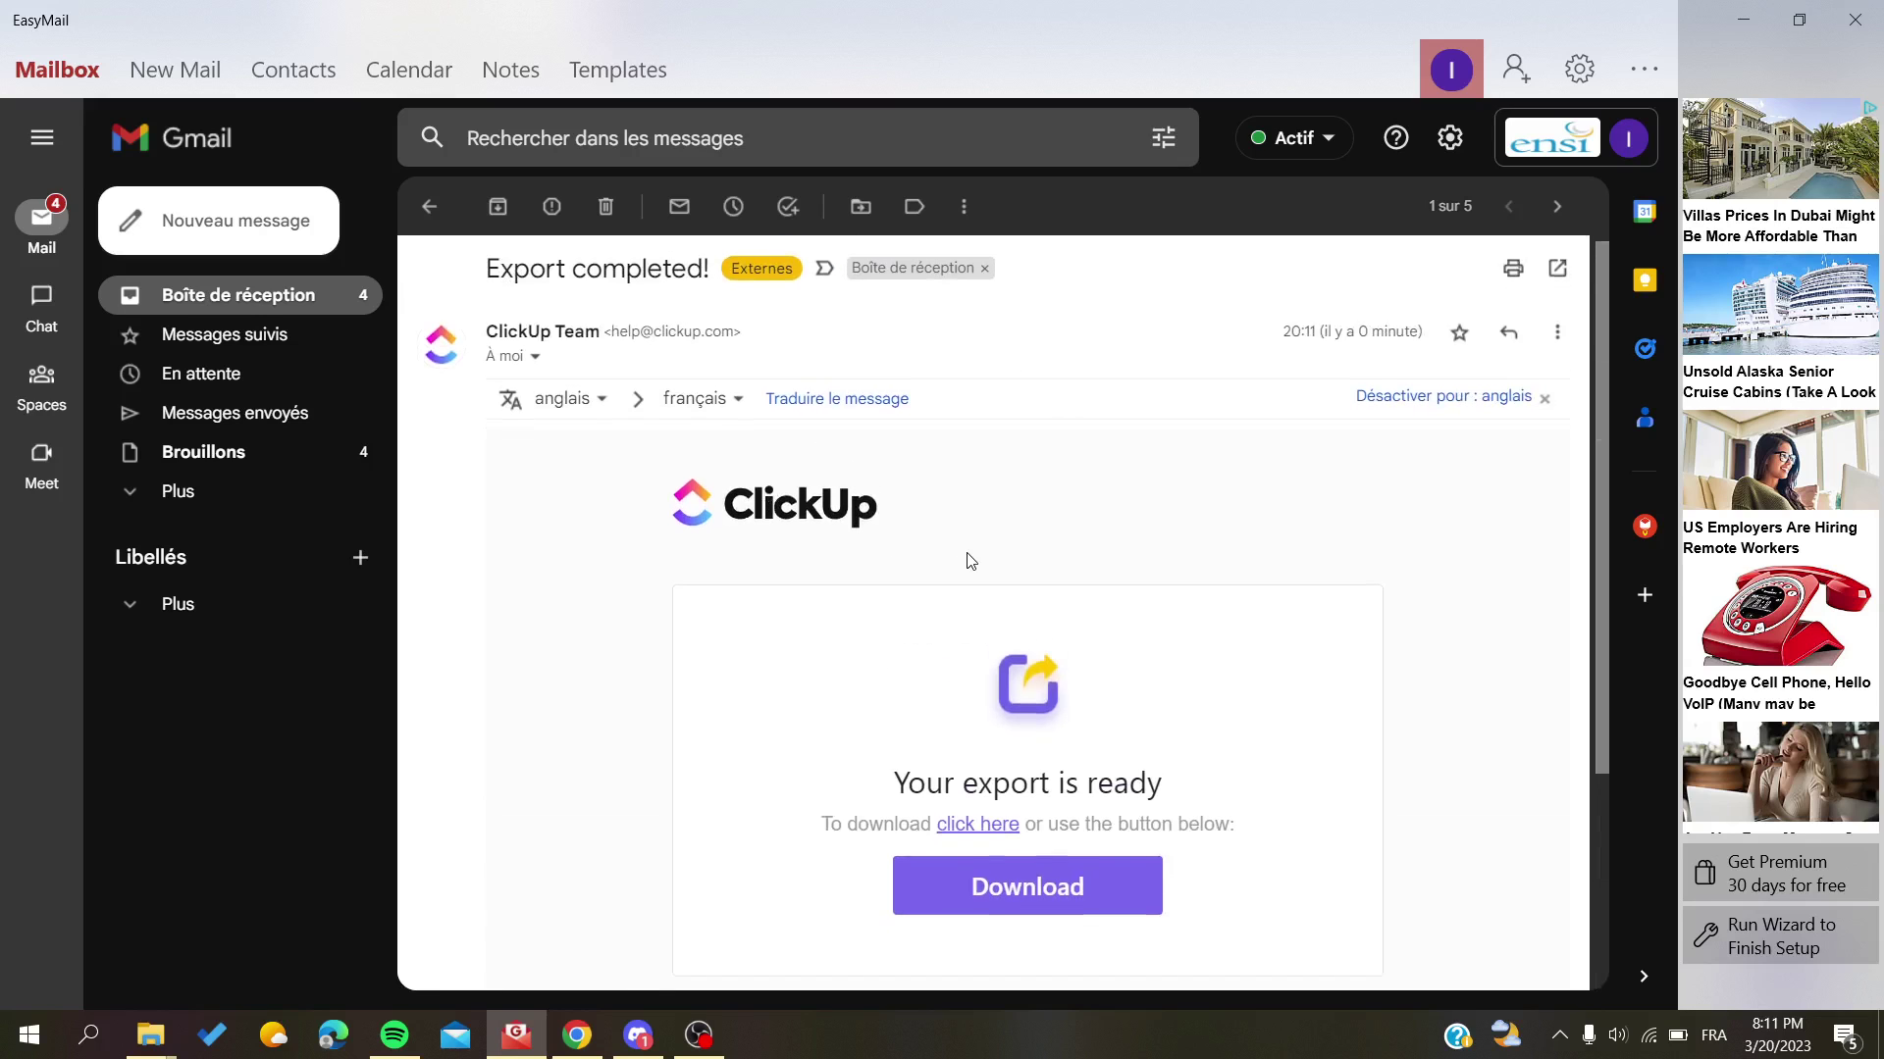
scroll(971, 559, down, 3)
click(998, 588)
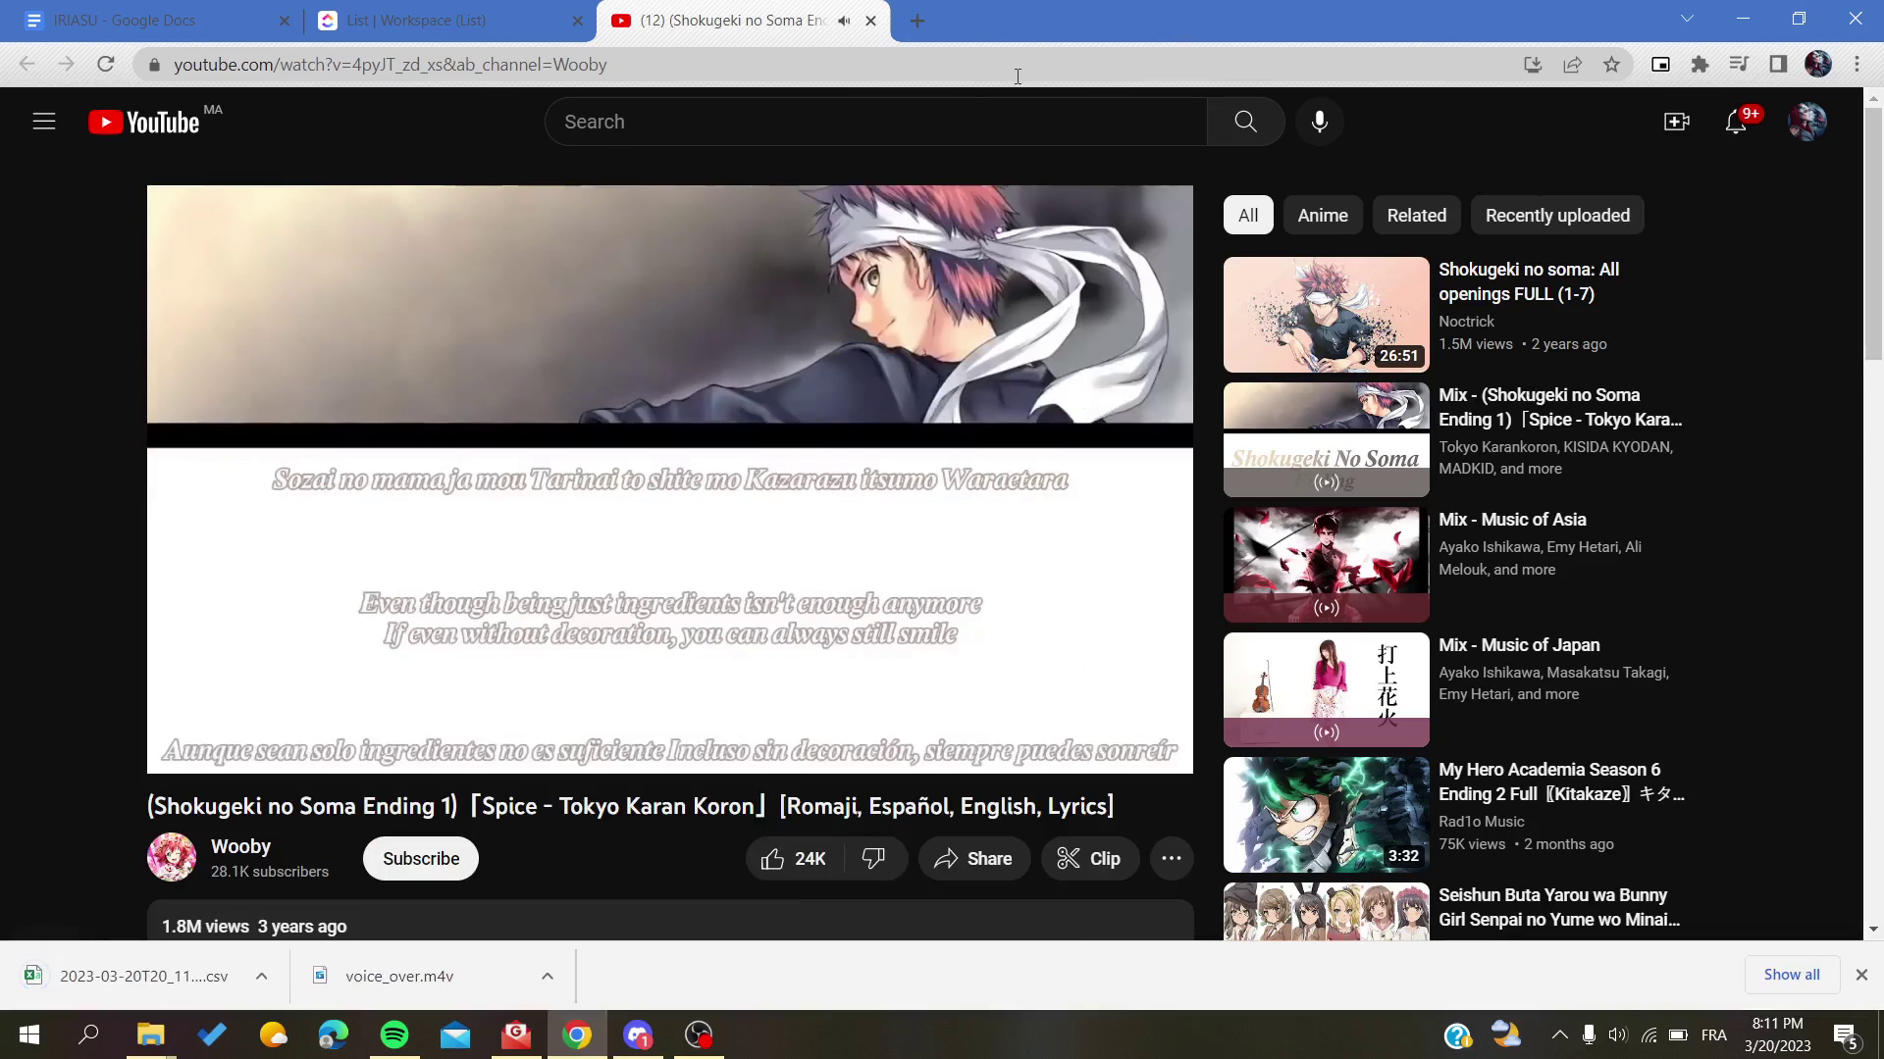
Step: Open the downloaded CSV in Excel and maximize the spreadsheet window
click(313, 12)
click(39, 977)
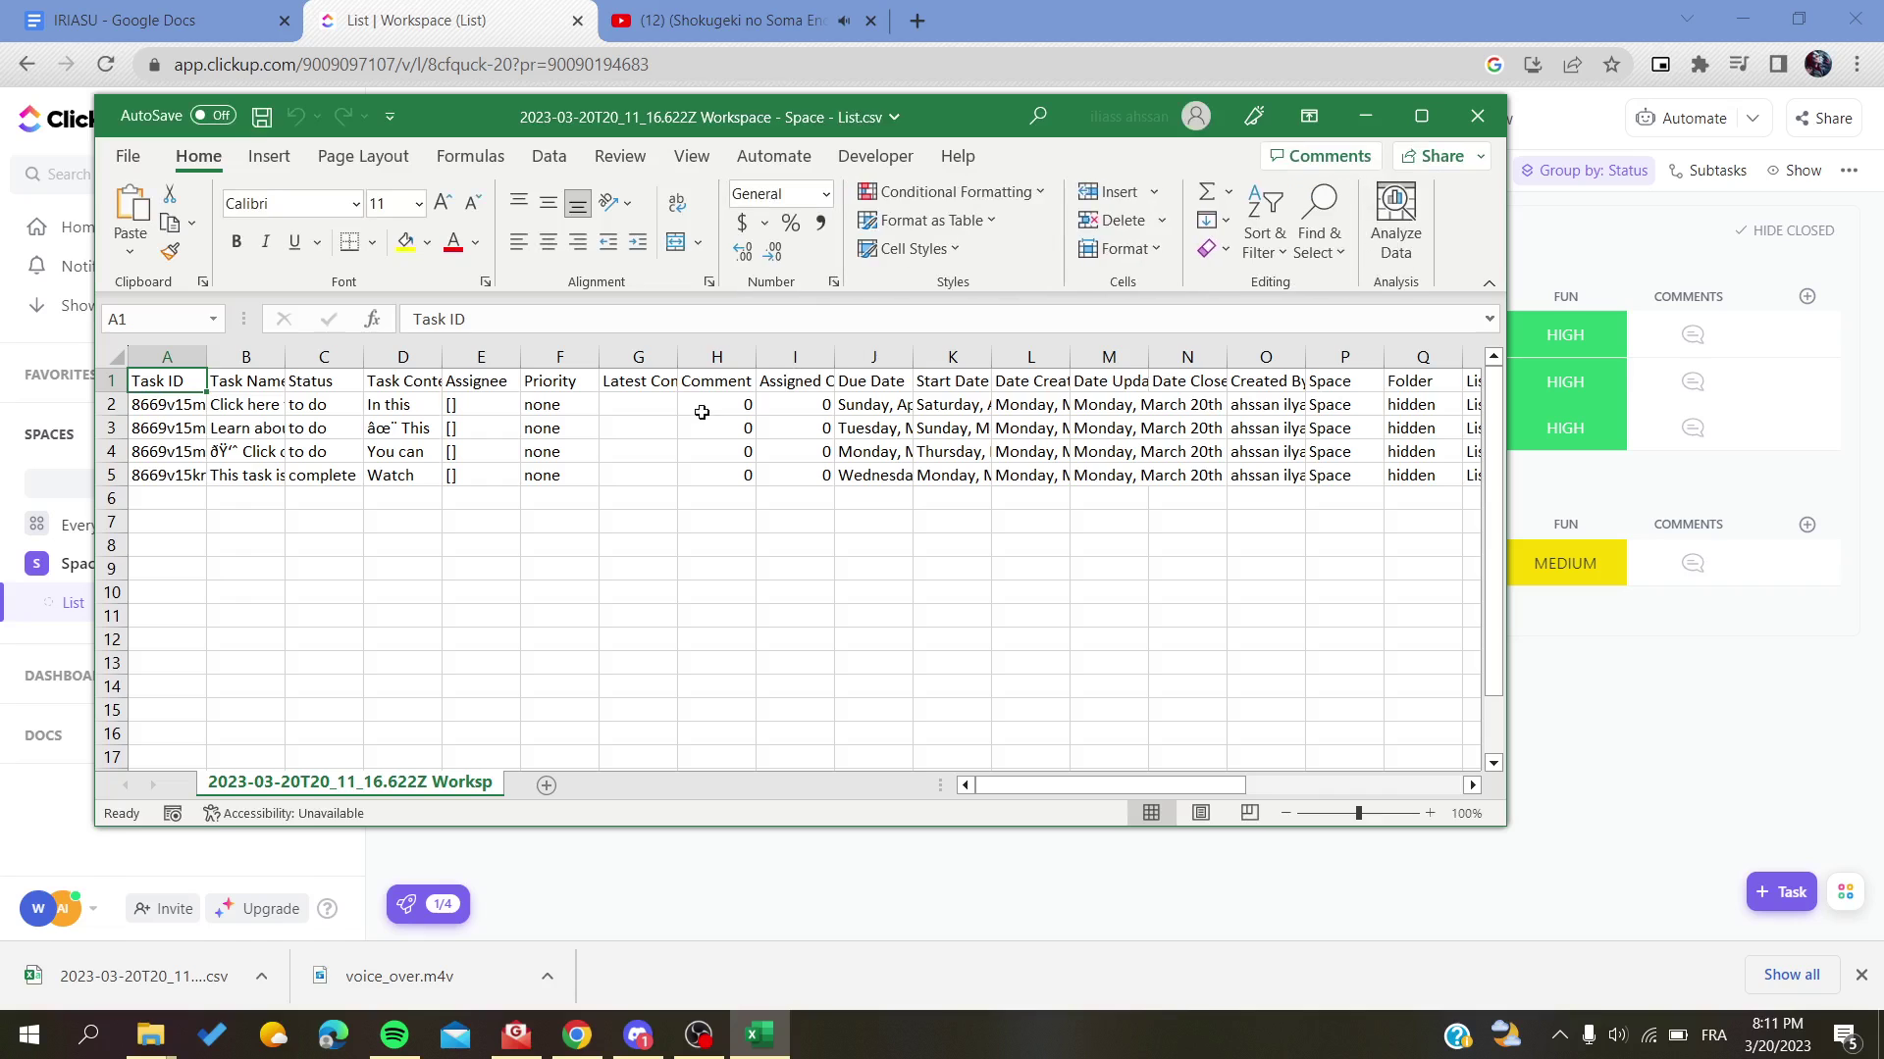
click(1420, 115)
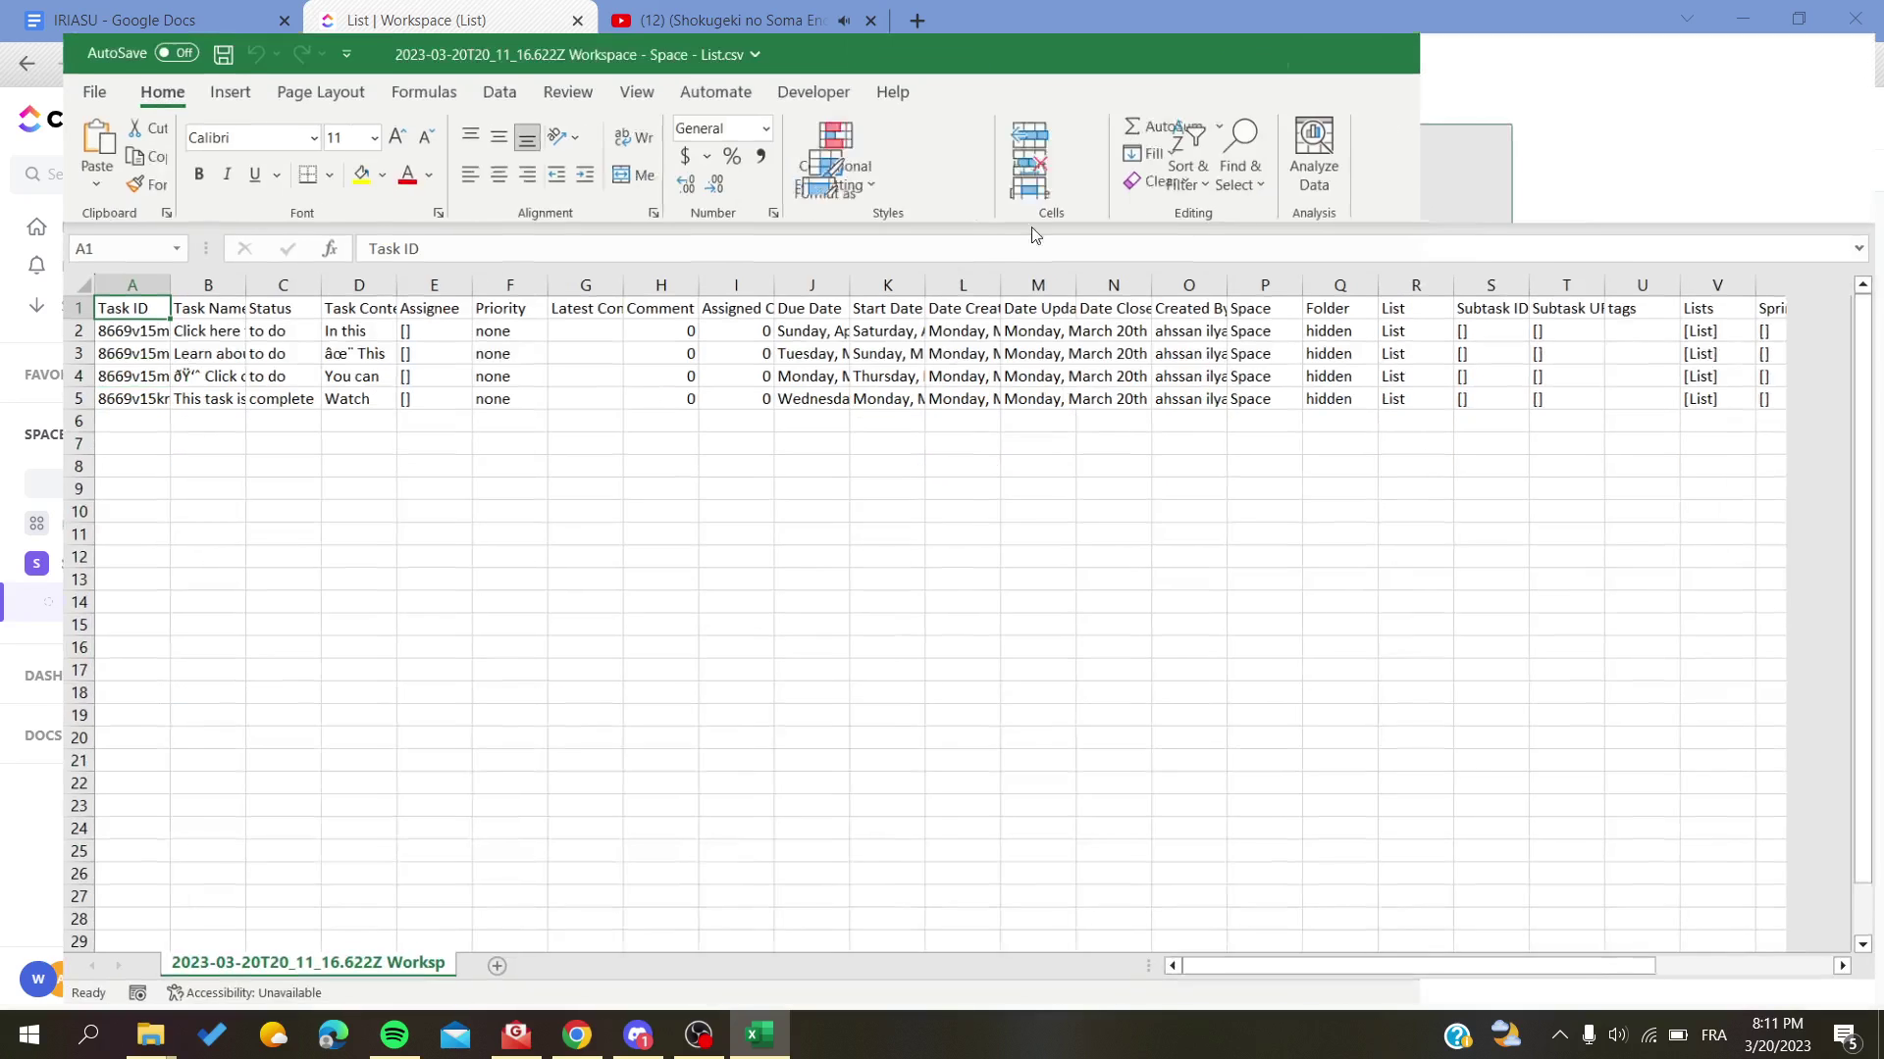
Step: Look over the task columns, including the date columns J through M, then close Excel
drag(753, 432, 1046, 285)
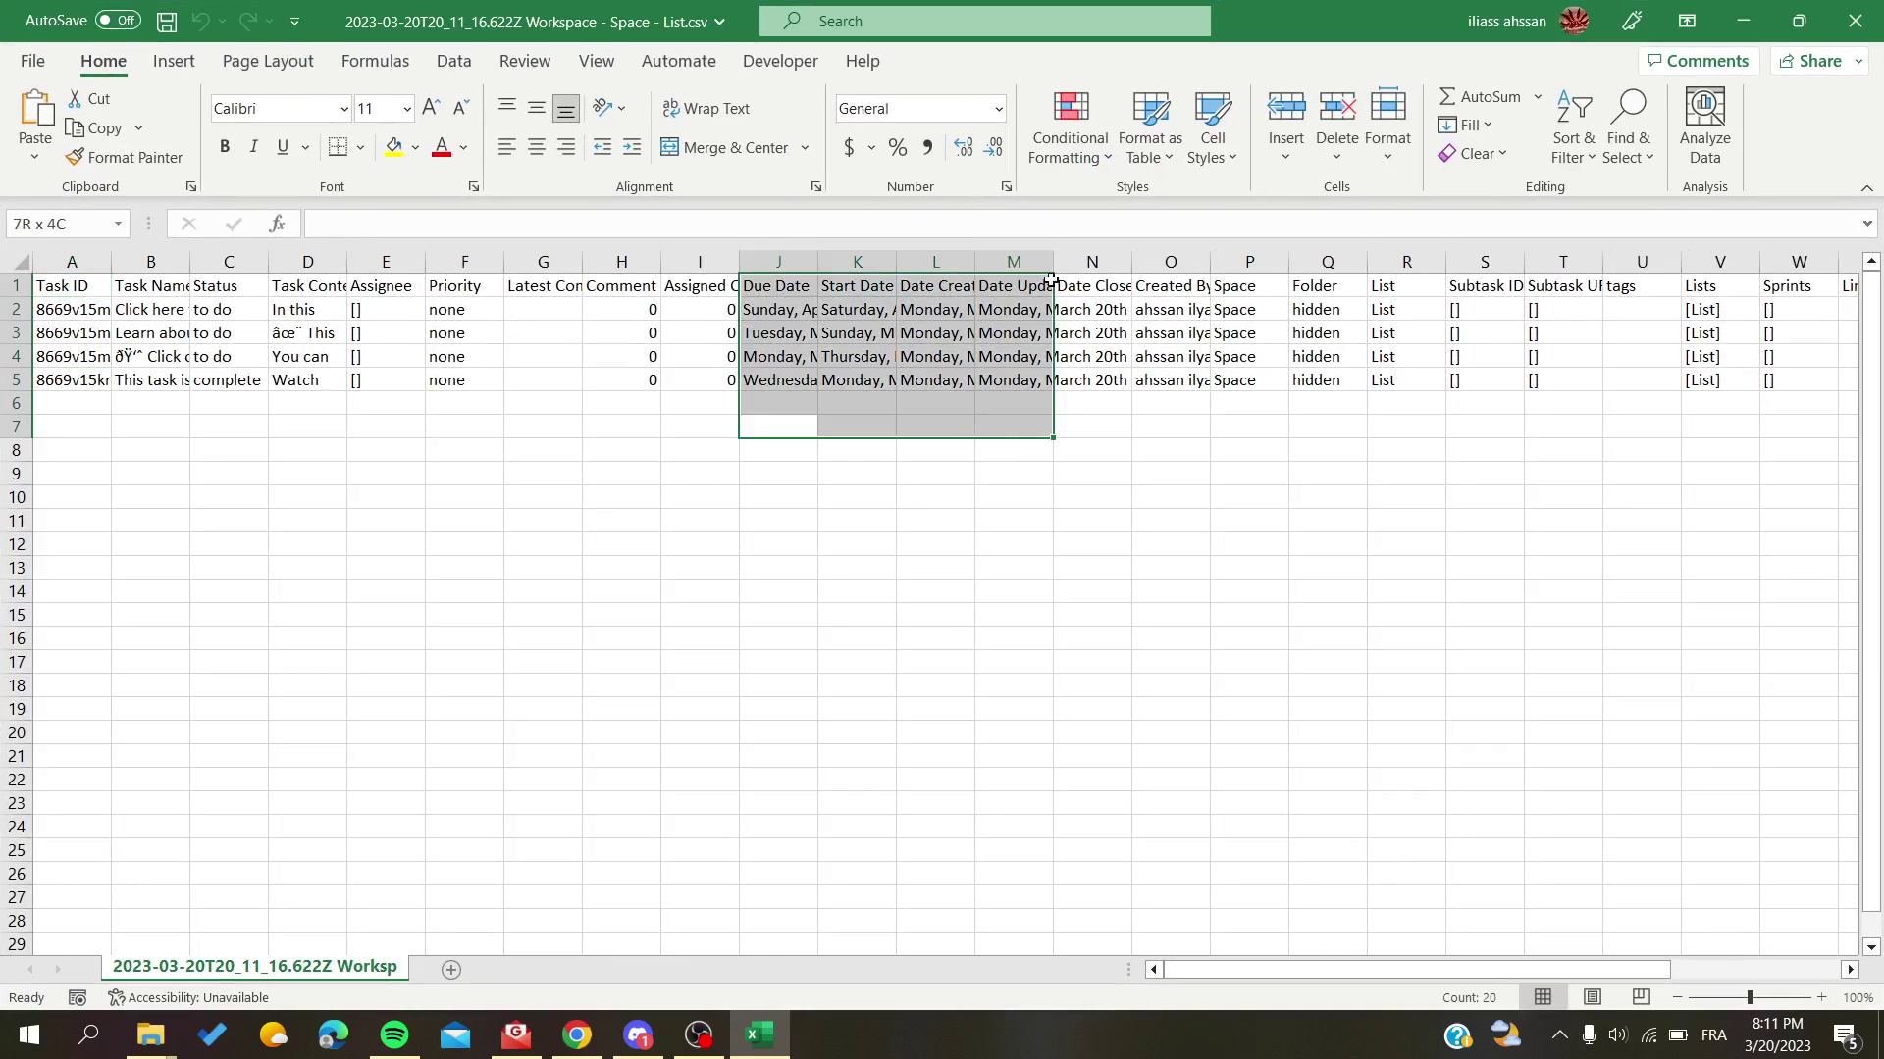
drag(235, 404, 59, 287)
click(699, 614)
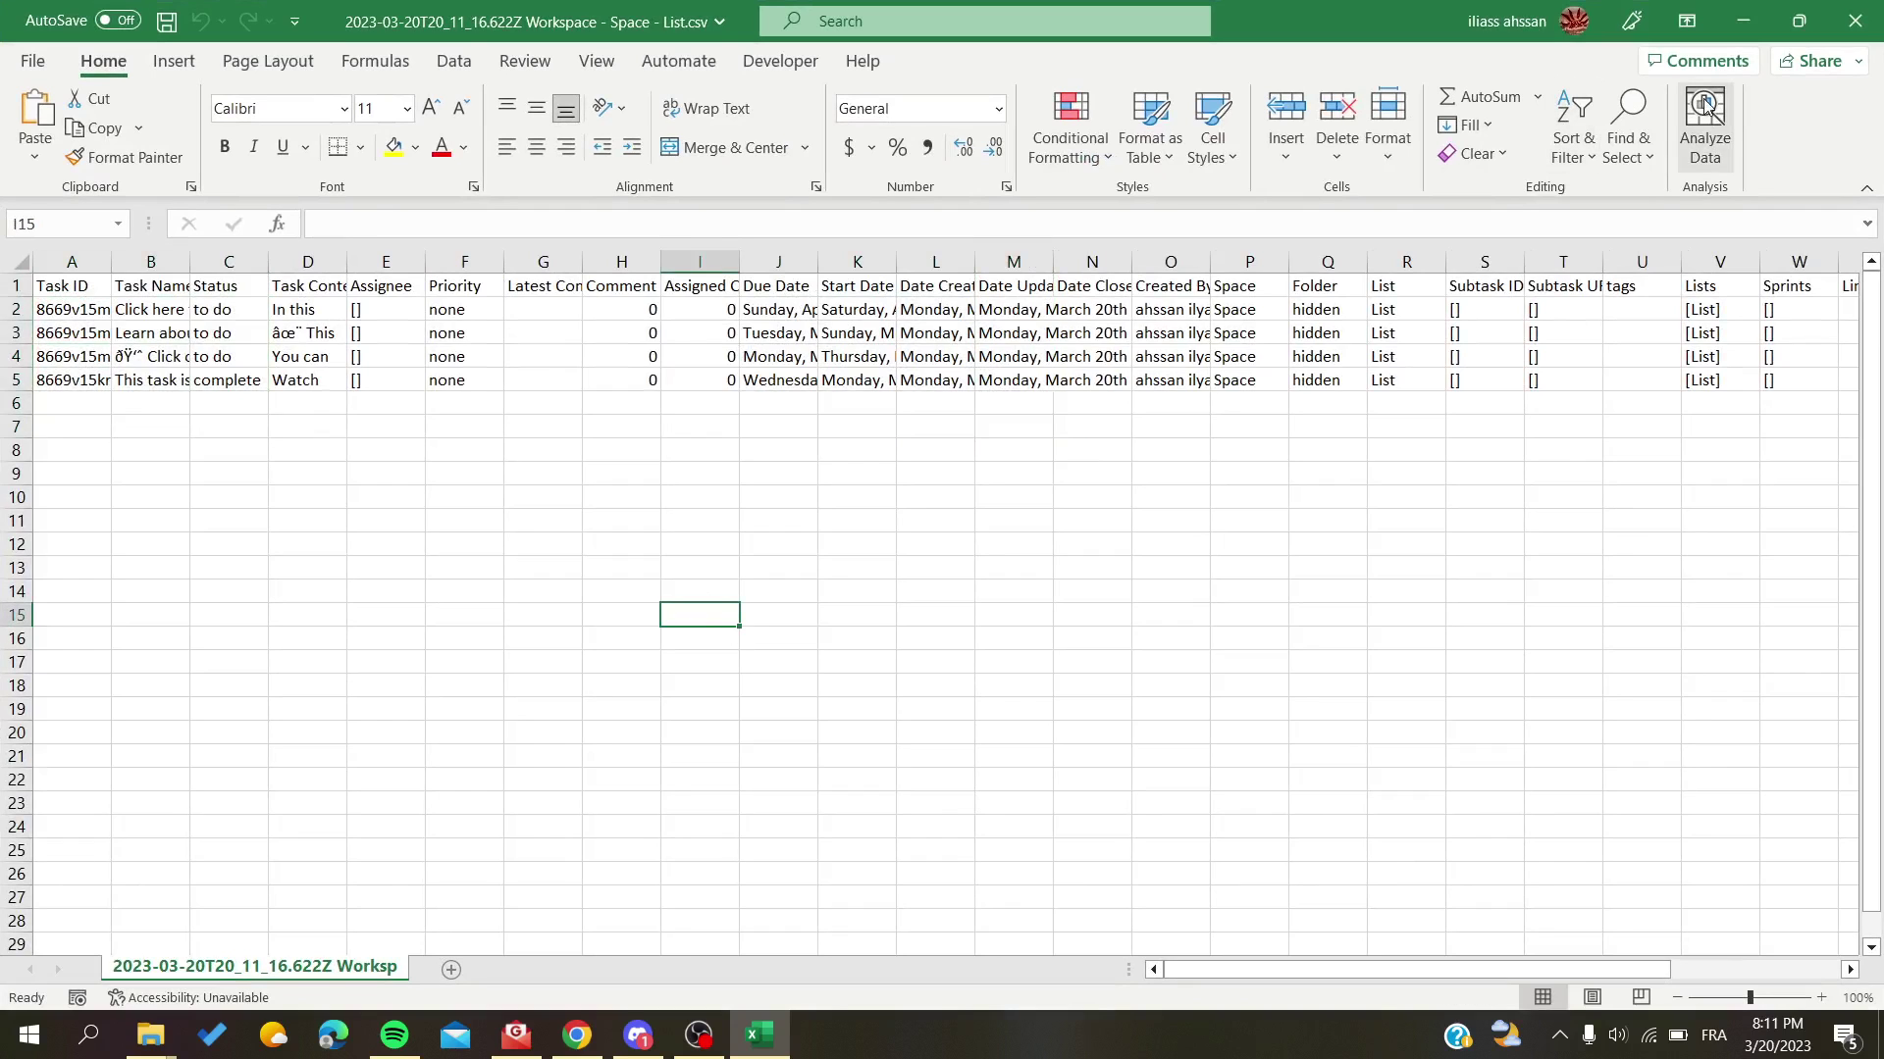
click(1852, 20)
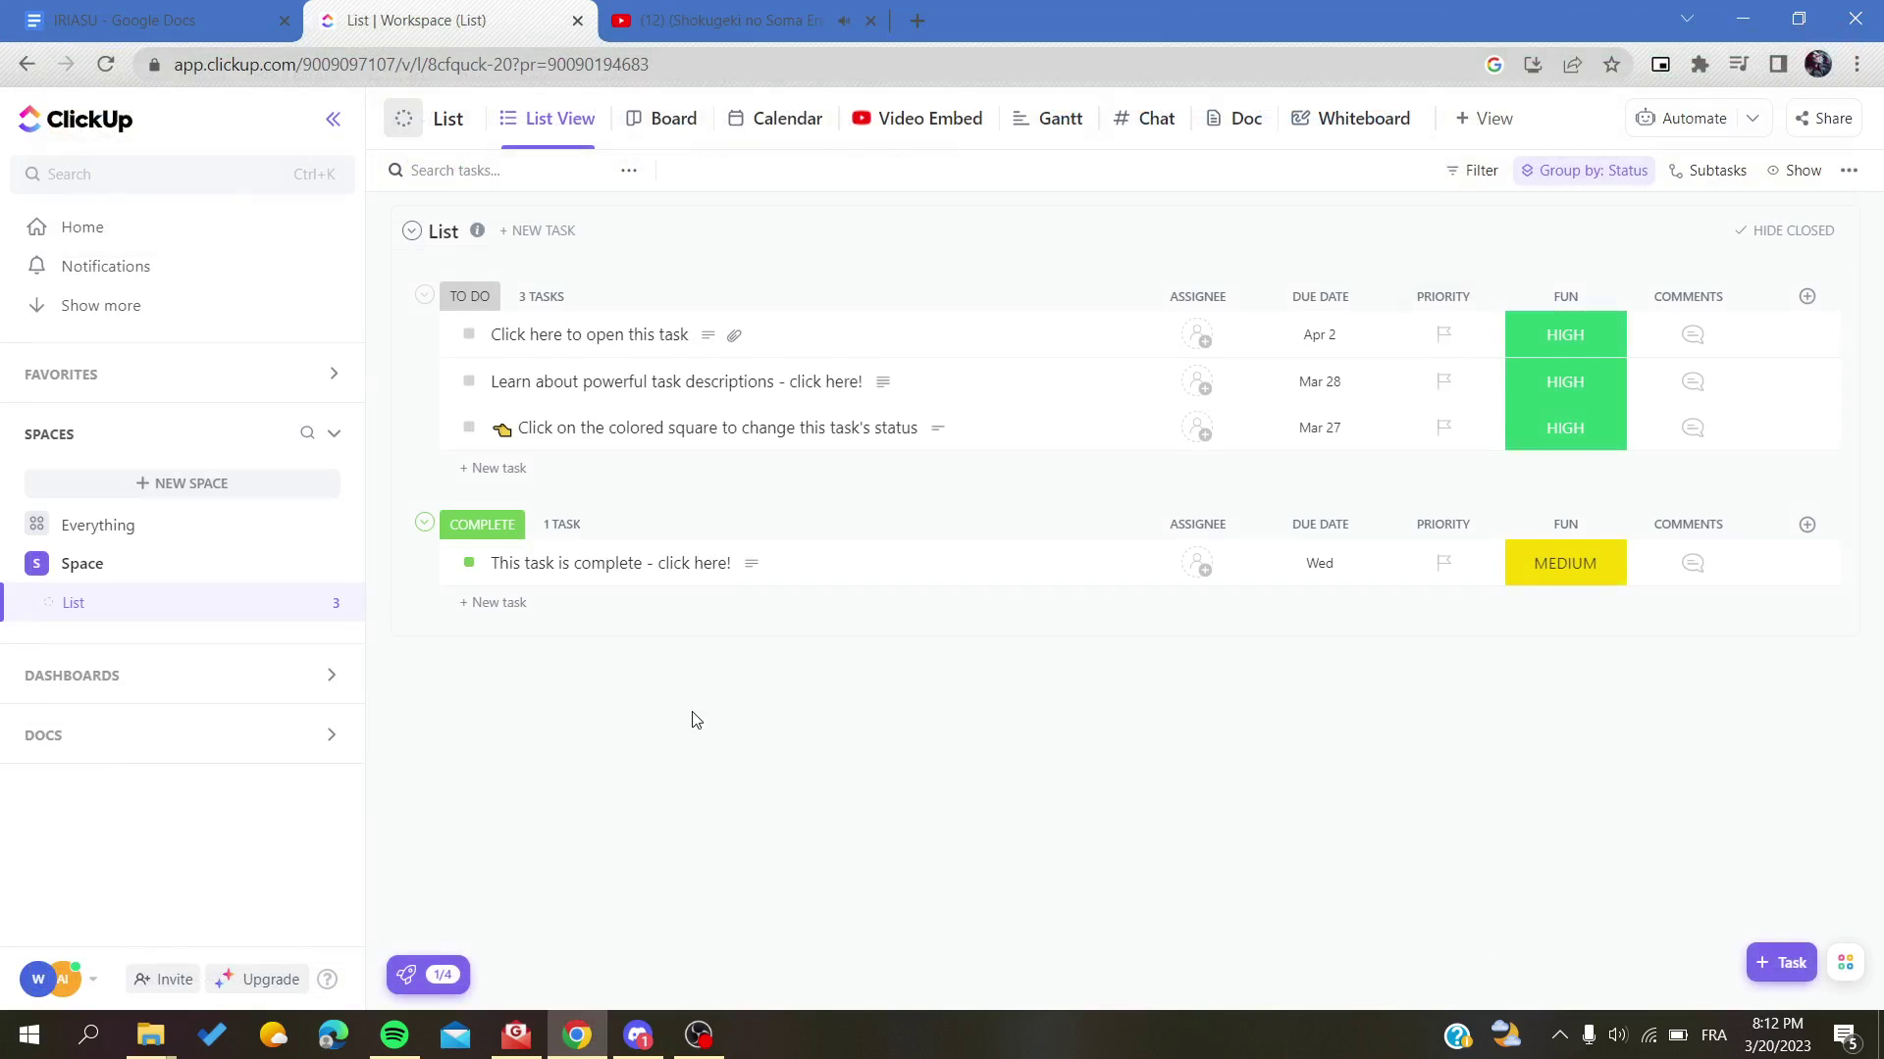